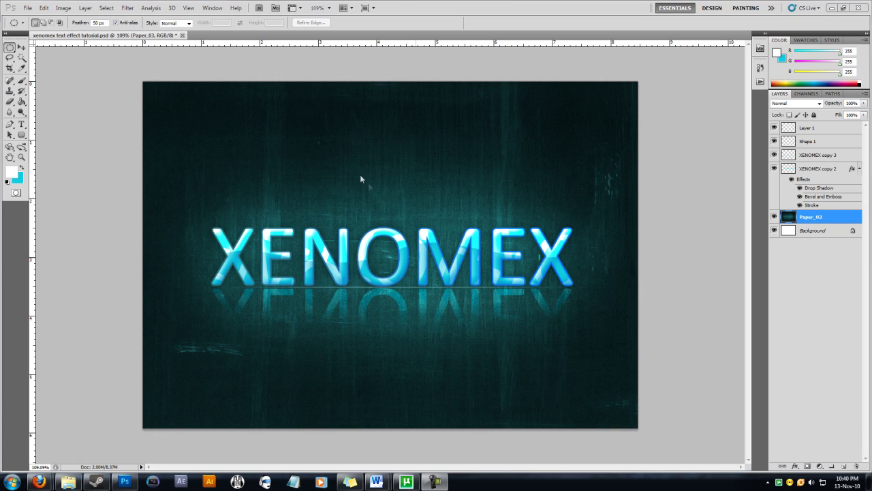
Create a new document 1000 pixels wide and 700 pixels high at 300 pixels/inch
key("ctrl+n")
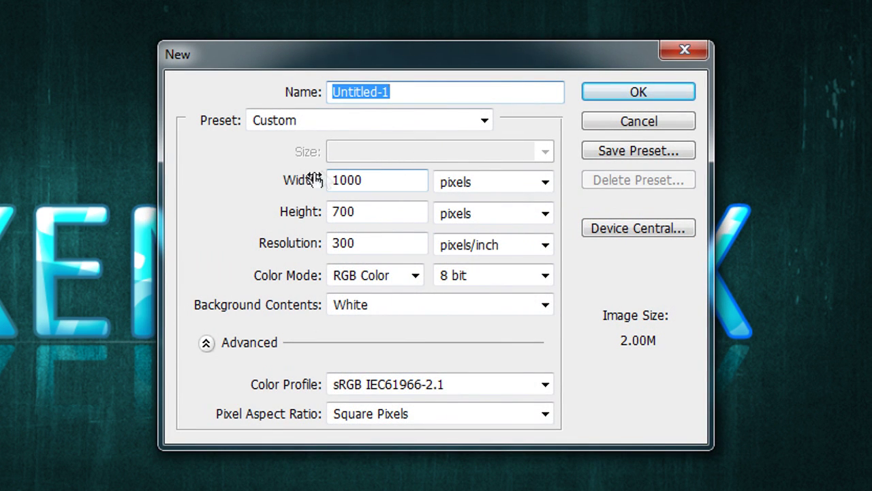
left_click_drag(401, 186, 315, 179)
double_click(381, 213)
type("700")
left_click(608, 93)
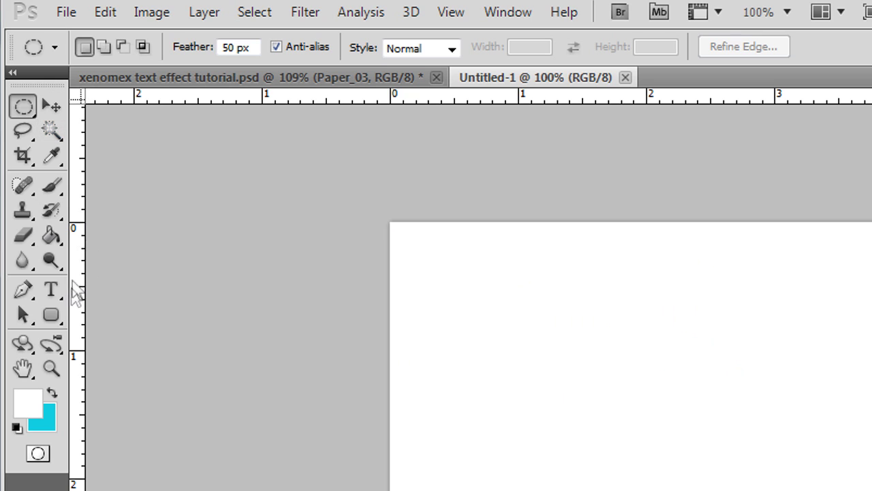
Add the text XENOMEX to the canvas and set its color to bright blue (00baff)
left_click(54, 289)
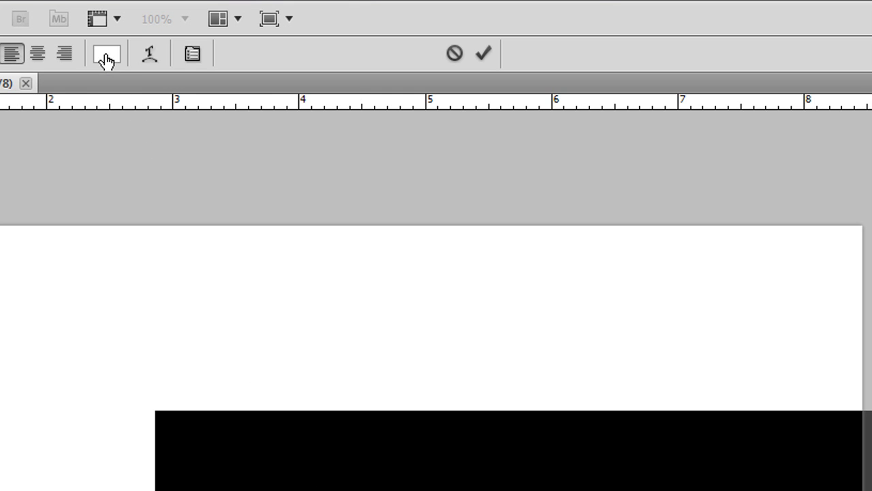
left_click(106, 56)
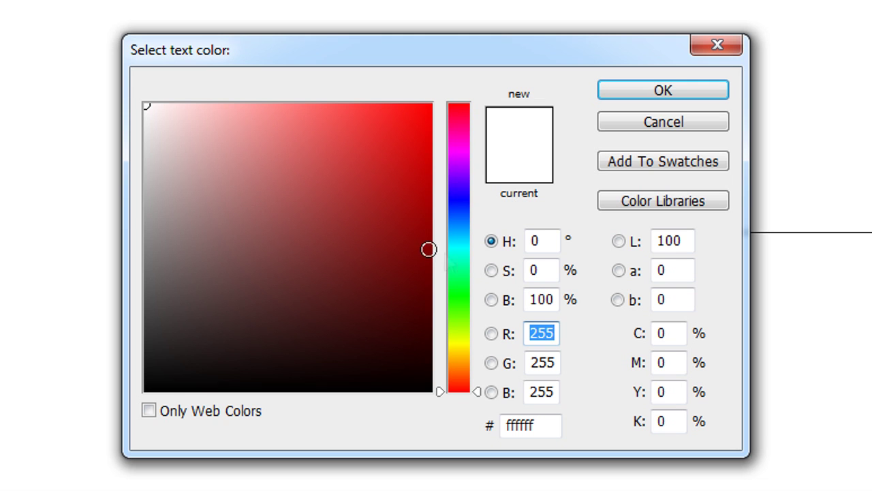
left_click_drag(450, 262, 467, 240)
left_click_drag(409, 157, 481, 92)
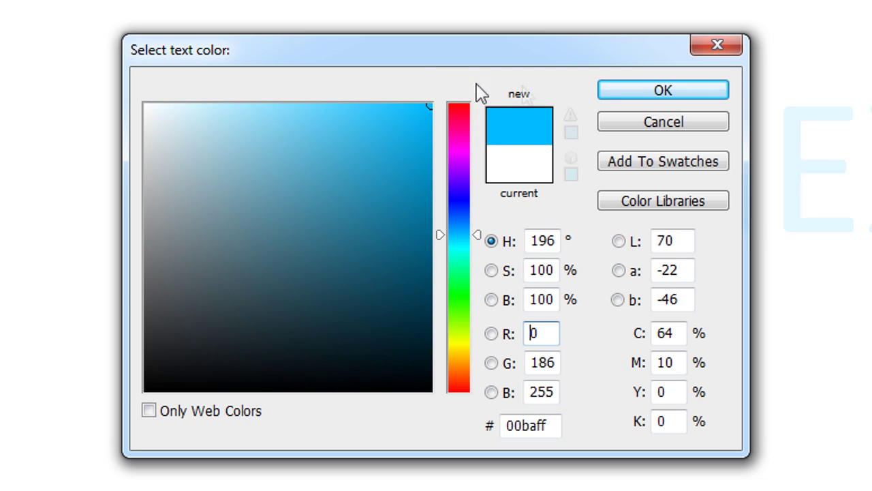
left_click(624, 90)
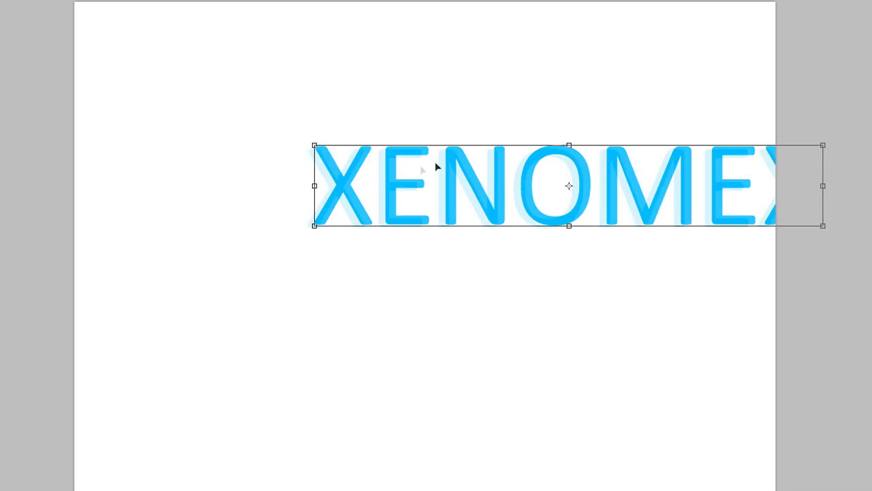
Move the blue XENOMEX text to the middle of the canvas and enlarge it slightly
left_click_drag(436, 166, 300, 246)
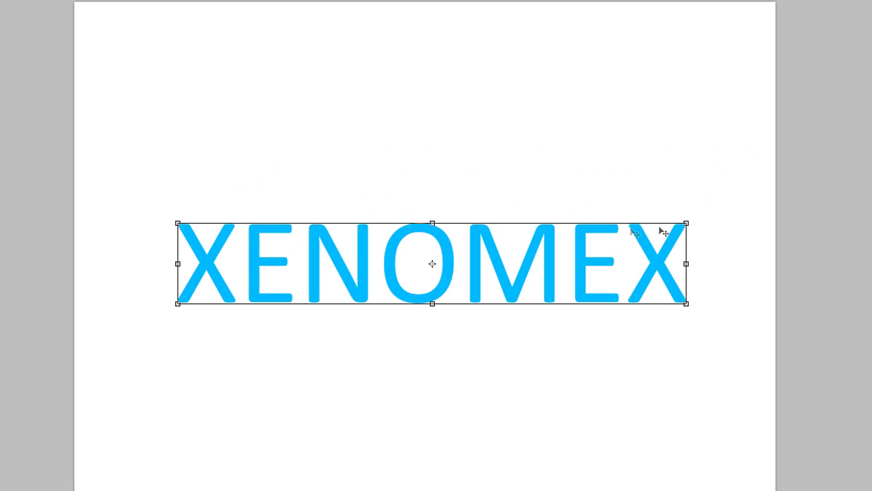
left_click(683, 223)
left_click_drag(695, 203, 734, 213)
key("Return")
left_click_drag(611, 261, 574, 263)
key("ctrl+t")
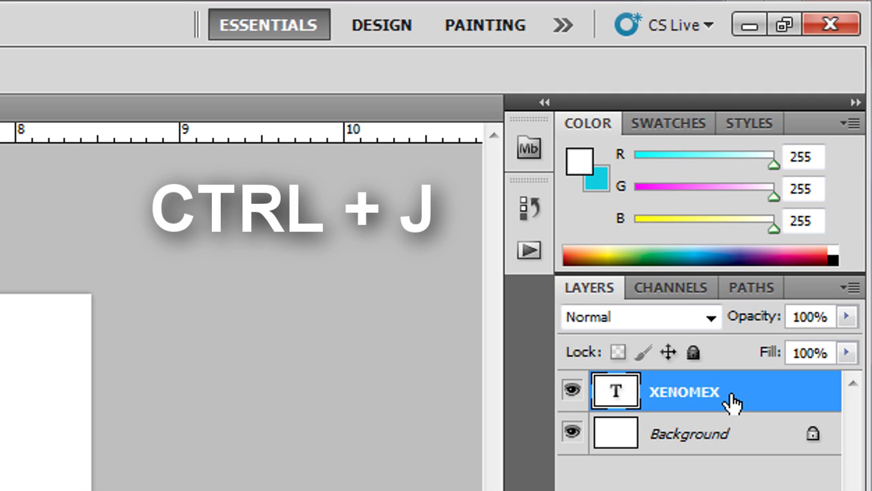
Duplicate the XENOMEX text layer, rotate the copy clockwise to a diagonal, and place it overlapping the lower left of the original
key("ctrl+j")
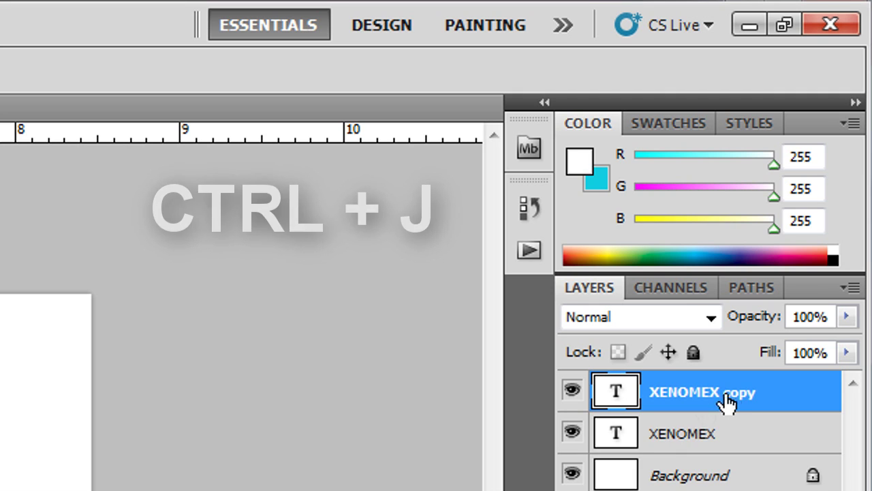
left_click(731, 187)
left_click_drag(737, 119, 741, 260)
left_click_drag(602, 272, 469, 364)
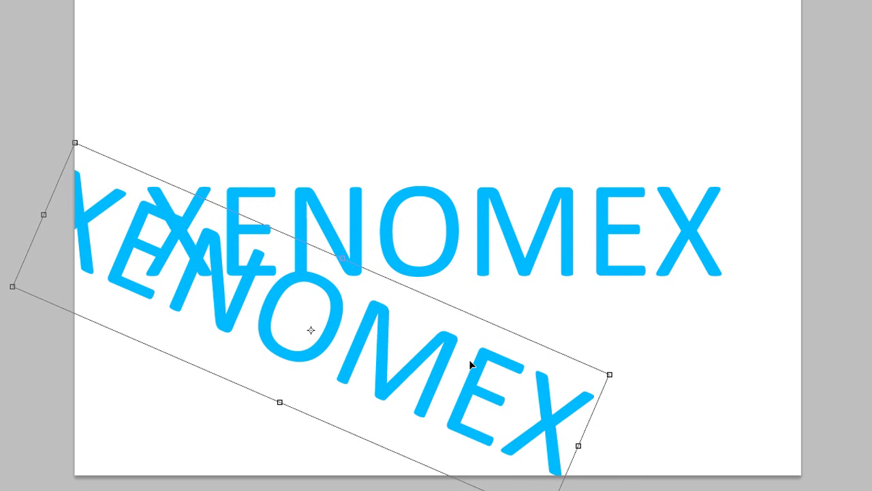
key("Return")
Change the text color of the tilted XENOMEX copy to white
key("t")
left_click(357, 340)
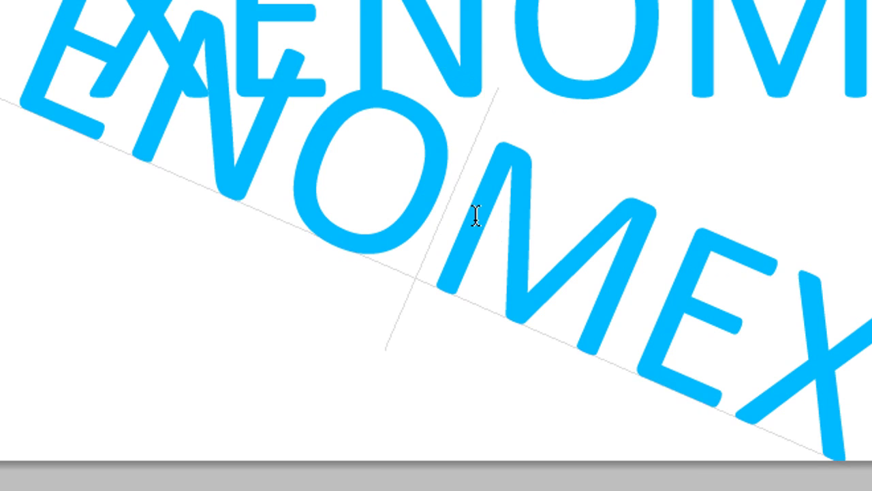
double_click(475, 215)
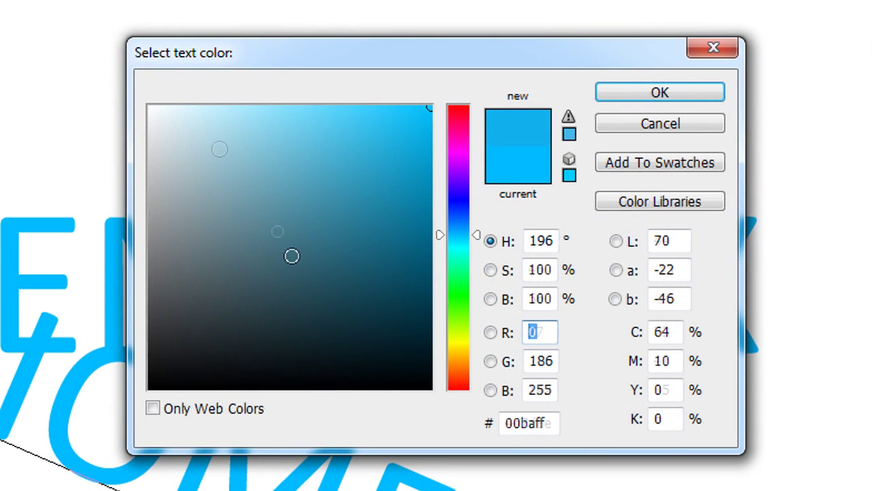
left_click(156, 111)
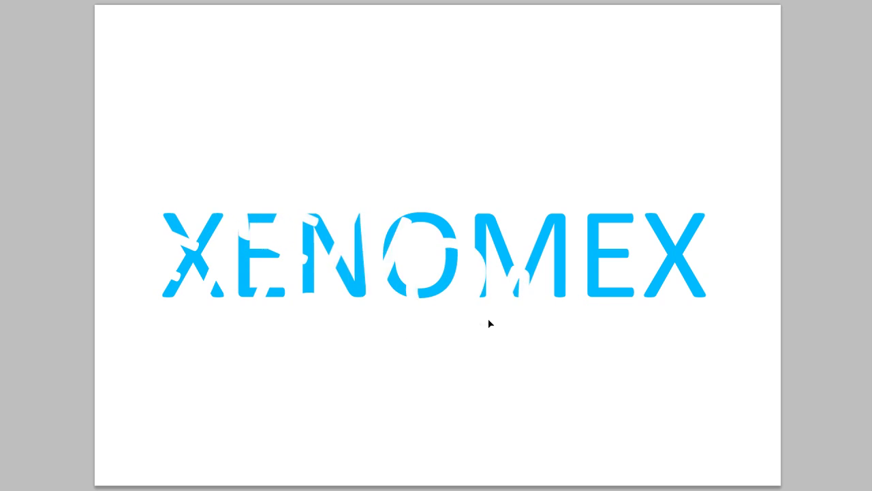
Reposition and duplicate the white tilted text so it cuts across the whole blue word, and merge the three white layers
key("ctrl+t")
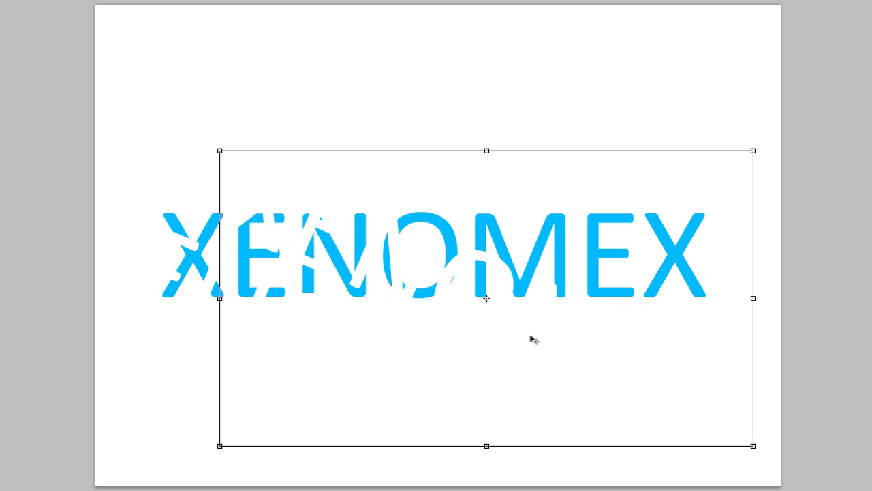
mouse_move(561, 353)
left_mouse_down("alt")
mouse_move(625, 323)
mouse_move(733, 294)
mouse_move(699, 316)
left_mouse_up("alt")
left_click(723, 392)
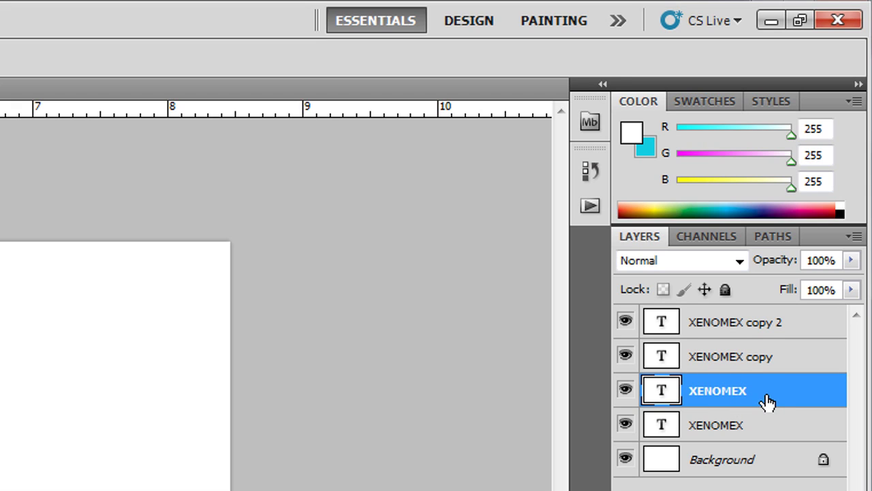
left_click(768, 328, "shift")
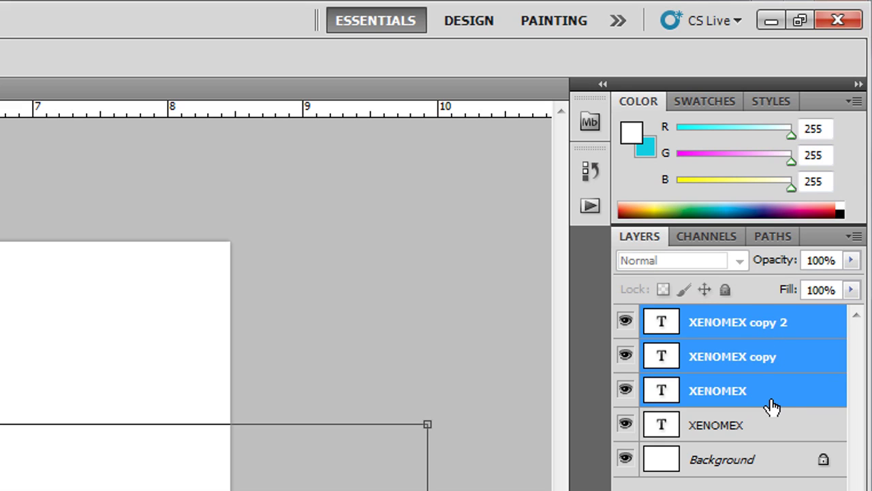
key("ctrl+e")
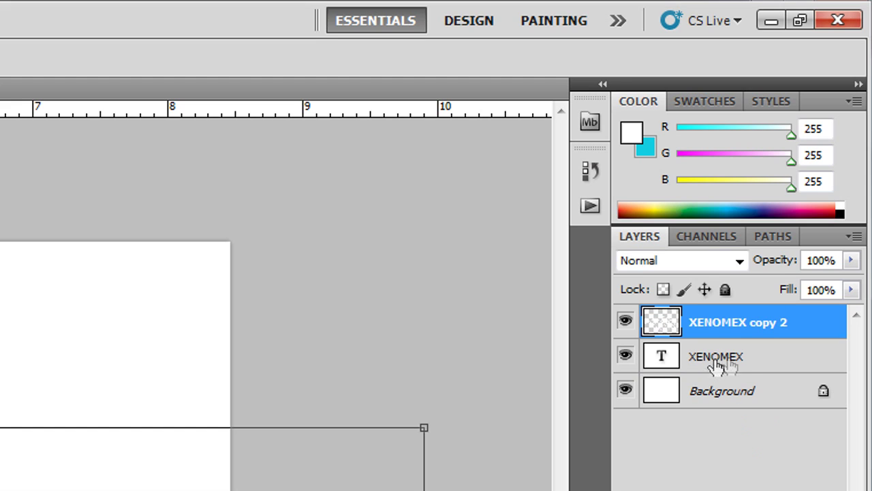
Load the XENOMEX text layer's outline as a selection and invert it to cover everything outside the letters
left_click(743, 362)
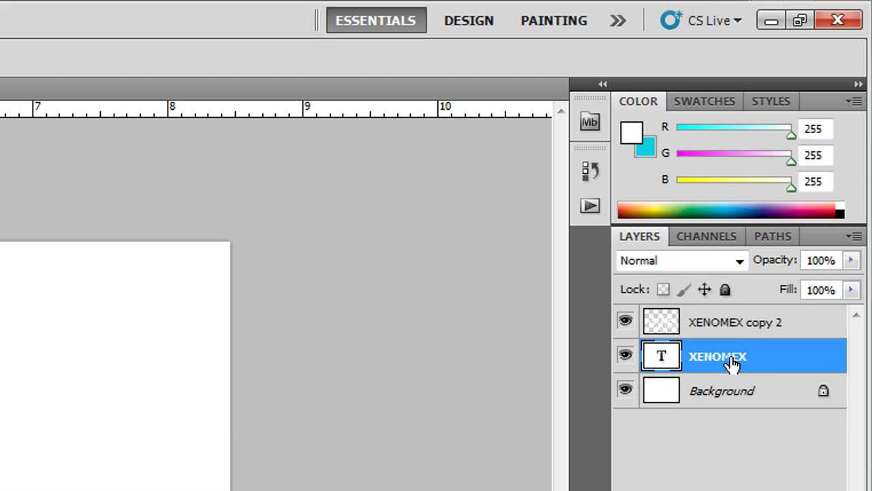
left_click(668, 358, "ctrl")
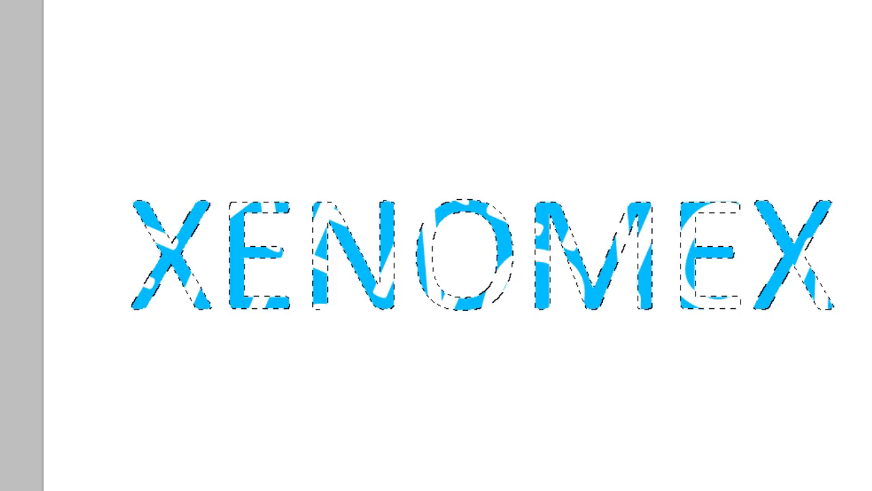
key("ctrl+minus")
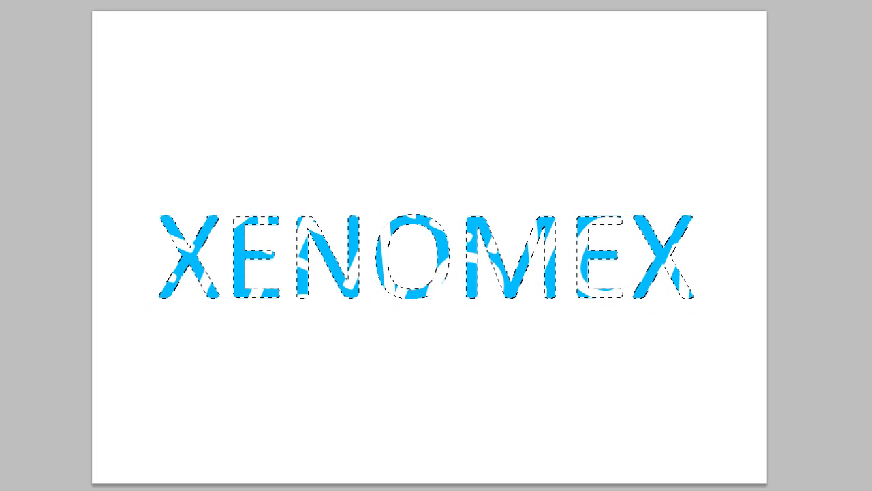
key("ctrl+shift+i")
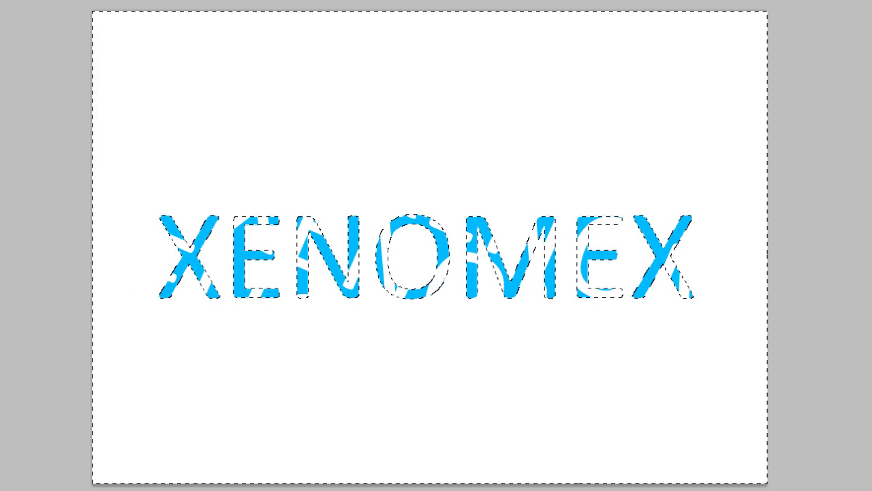
Delete the area outside the letters from the XENOMEX copy 2 layer, check that layer's outline as a selection, and deselect
key("Delete")
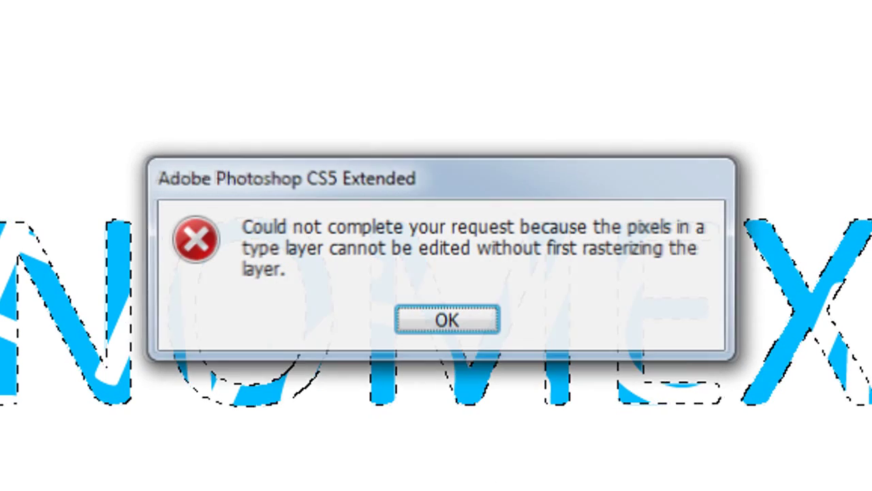
left_click(437, 326)
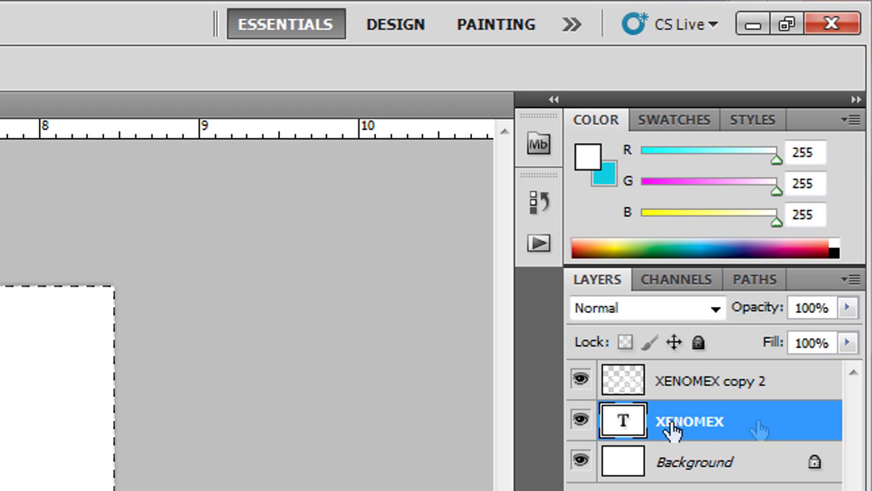
left_click(732, 391)
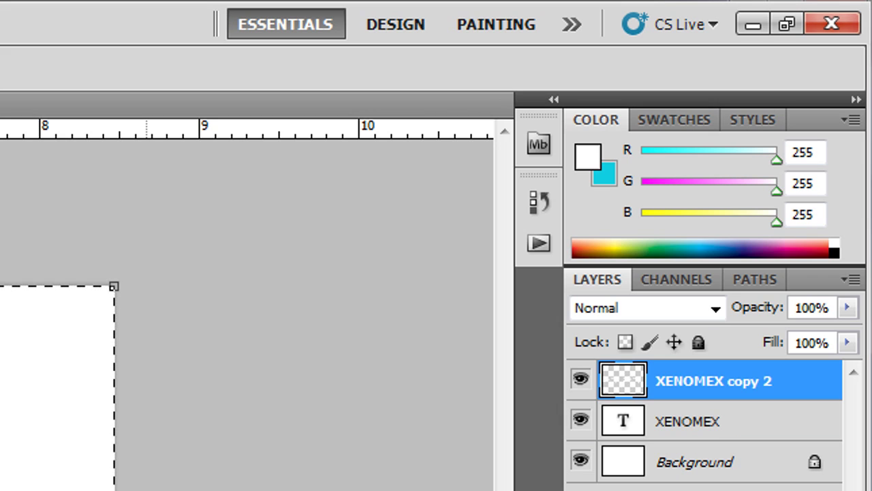
key("ctrl+t")
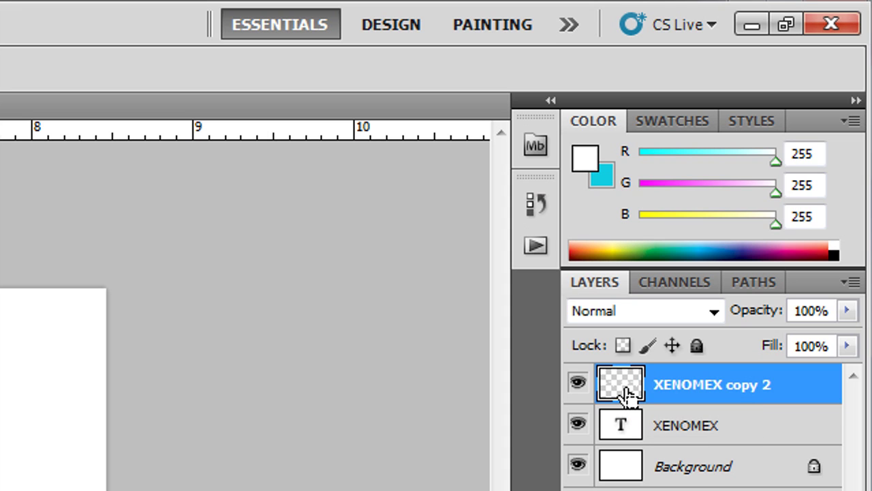
left_click(623, 395, "ctrl")
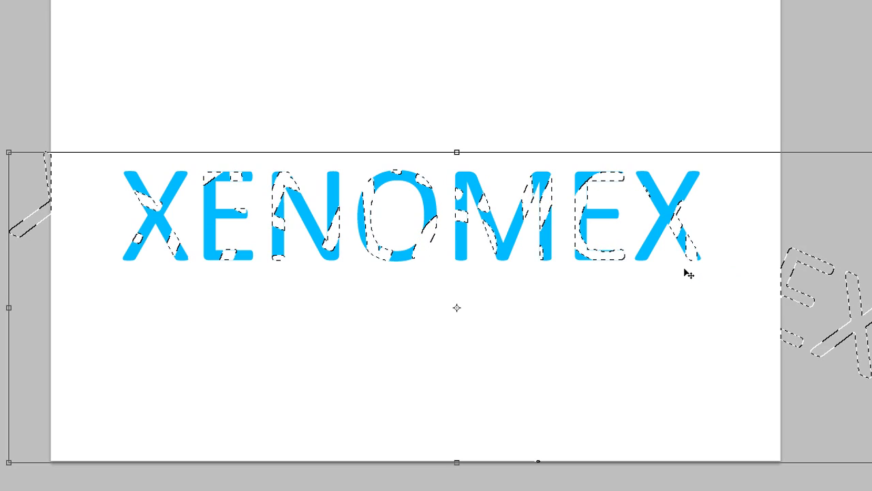
key("ctrl+d")
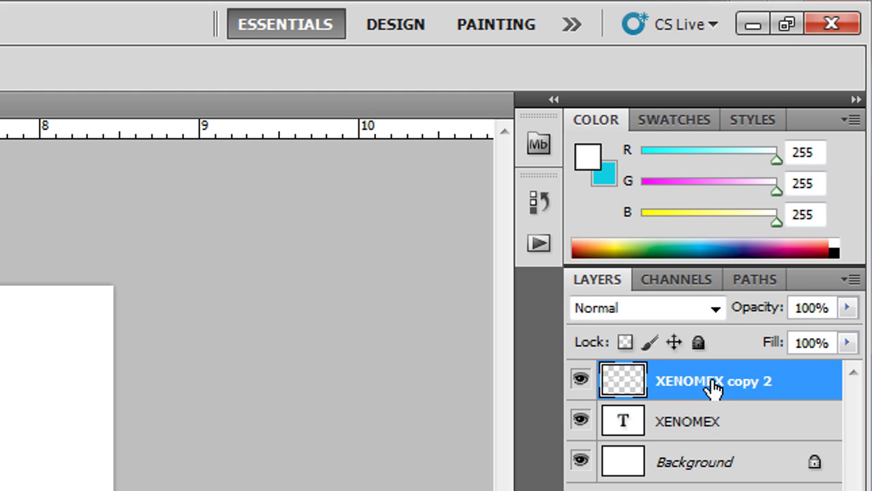
Lower the XENOMEX copy 2 layer's opacity to 60% and merge it with the XENOMEX text layer
mouse_move(760, 308)
left_mouse_down()
mouse_move(738, 316)
mouse_move(757, 315)
mouse_move(746, 316)
left_mouse_up()
left_click(690, 431)
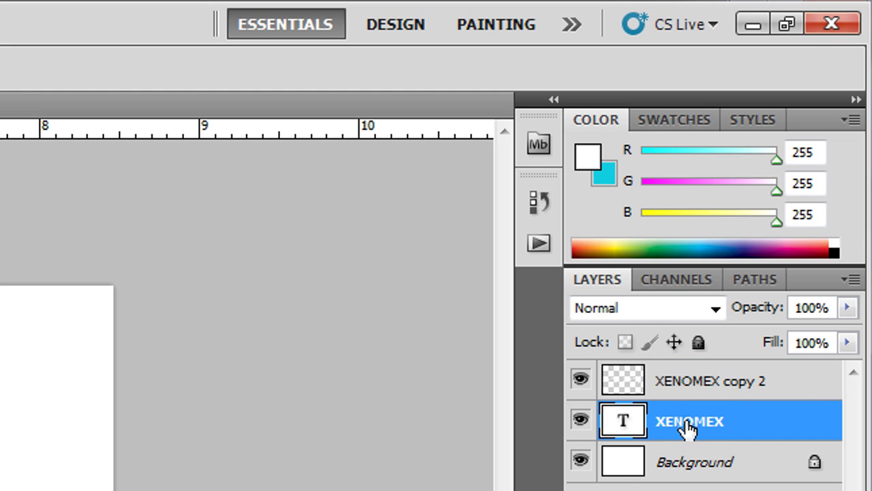
left_click(690, 390, "shift")
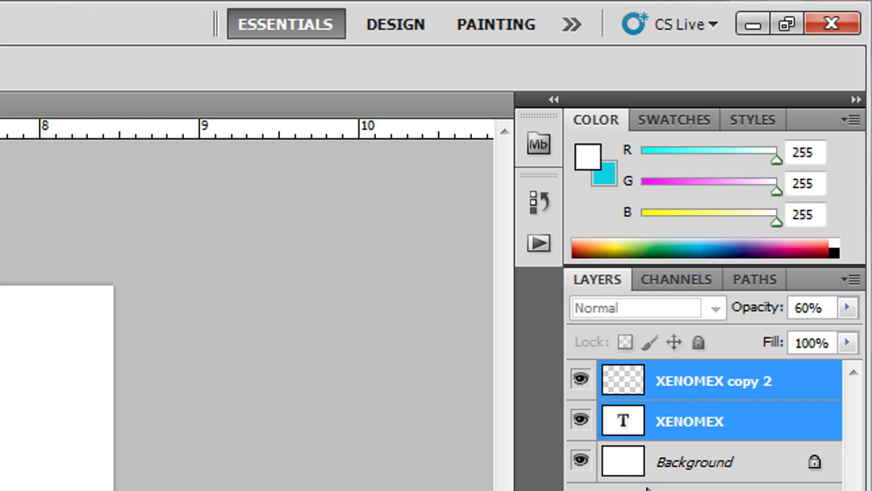
key("ctrl+e")
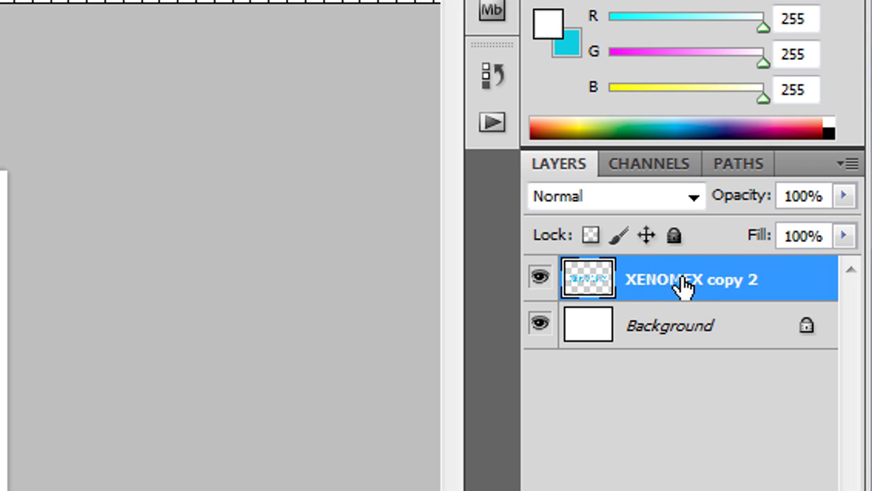
Add a Bevel and Emboss effect to the merged XENOMEX layer and increase its size and soften amounts
right_click(687, 282)
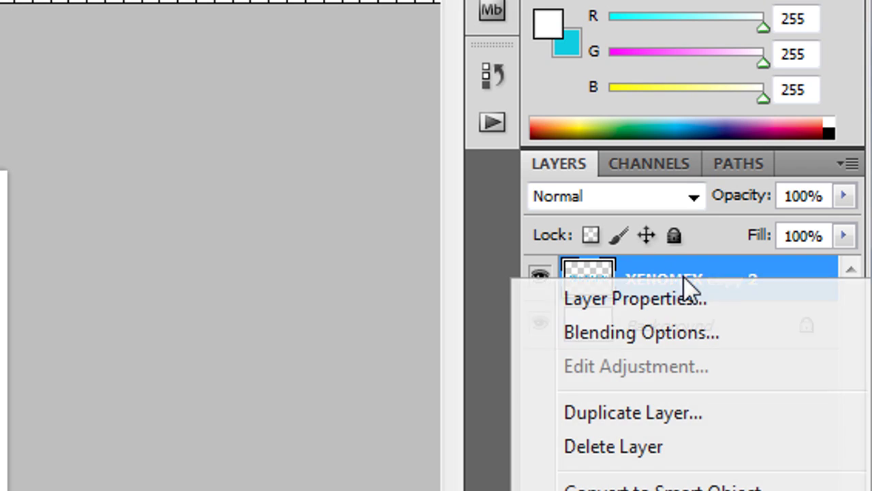
left_click(685, 332)
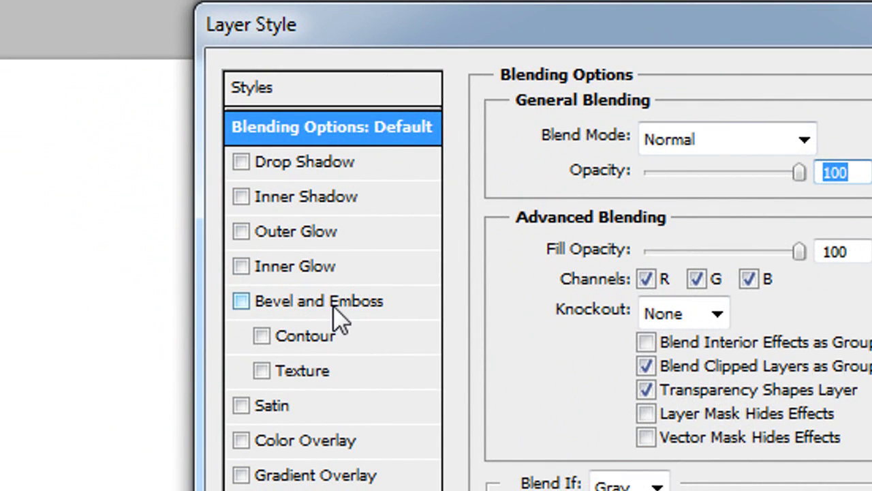
left_click(334, 306)
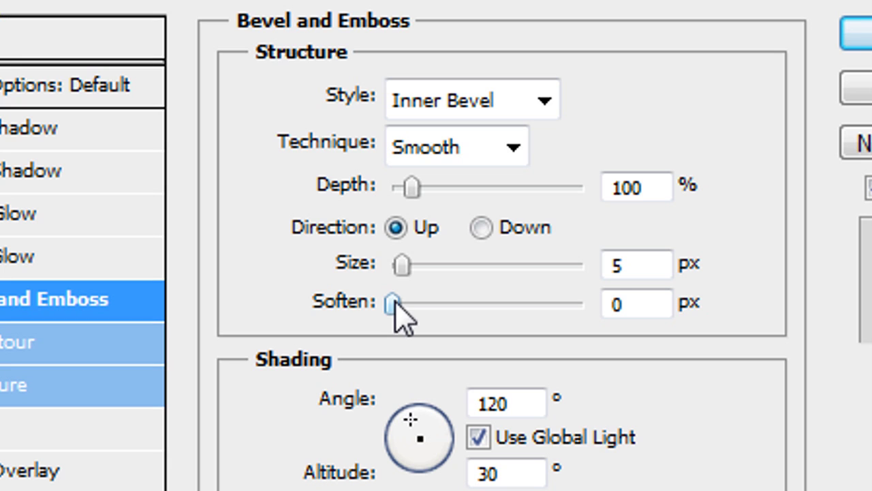
left_click_drag(393, 305, 458, 306)
left_click(427, 265)
mouse_move(431, 264)
left_mouse_down()
mouse_move(438, 259)
mouse_move(433, 265)
left_mouse_up()
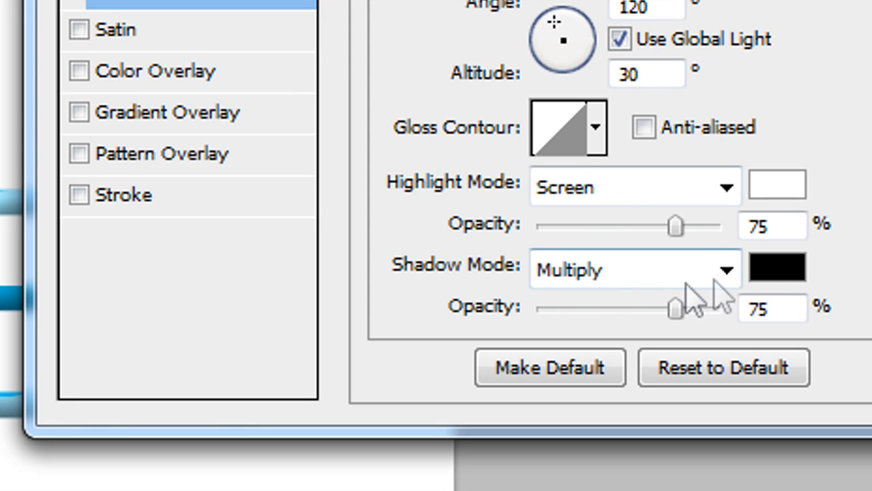
Change the Bevel and Emboss shadow color from black to a medium teal blue
left_click(774, 273)
left_click_drag(464, 287, 465, 245)
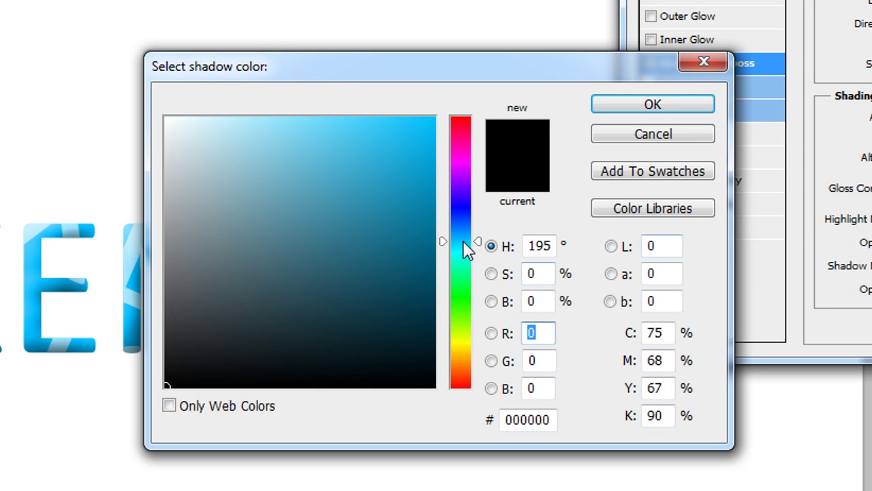
mouse_move(415, 213)
left_mouse_down()
mouse_move(377, 162)
mouse_move(418, 206)
left_mouse_up()
left_click(634, 105)
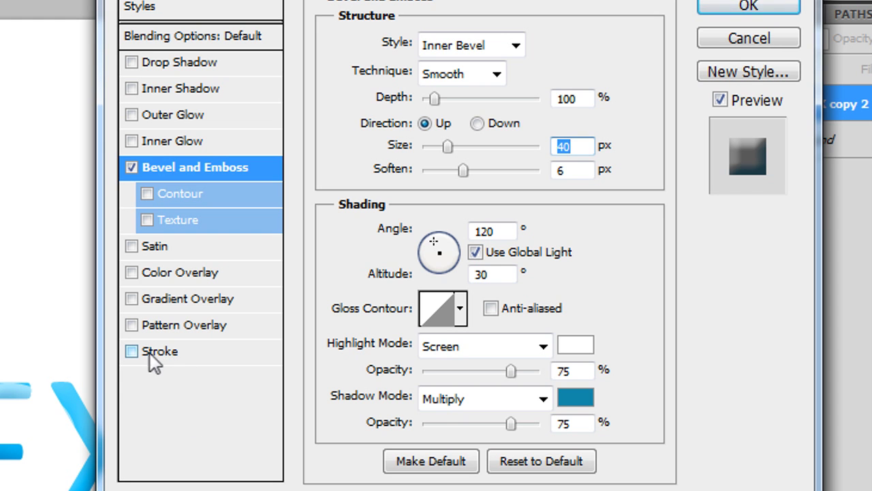
Add a Stroke effect with a gradient fill and choose the Foreground to Background gradient preset
left_click(171, 354)
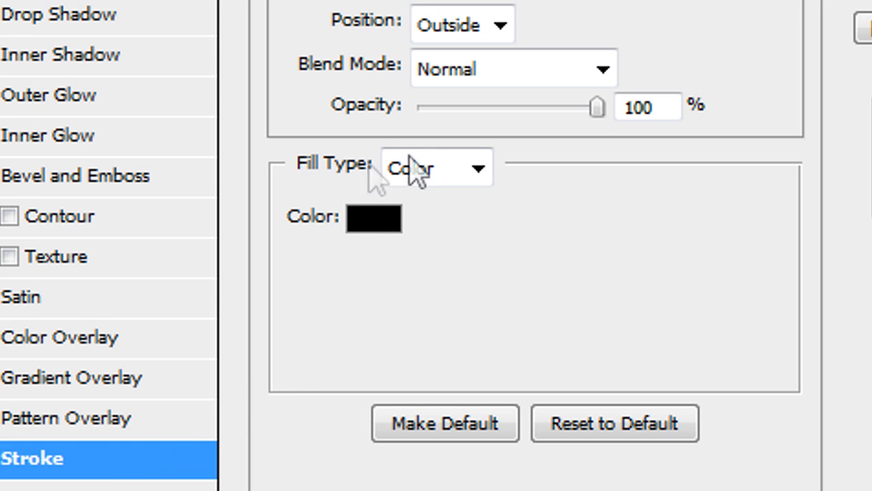
left_click(445, 167)
left_click(472, 234)
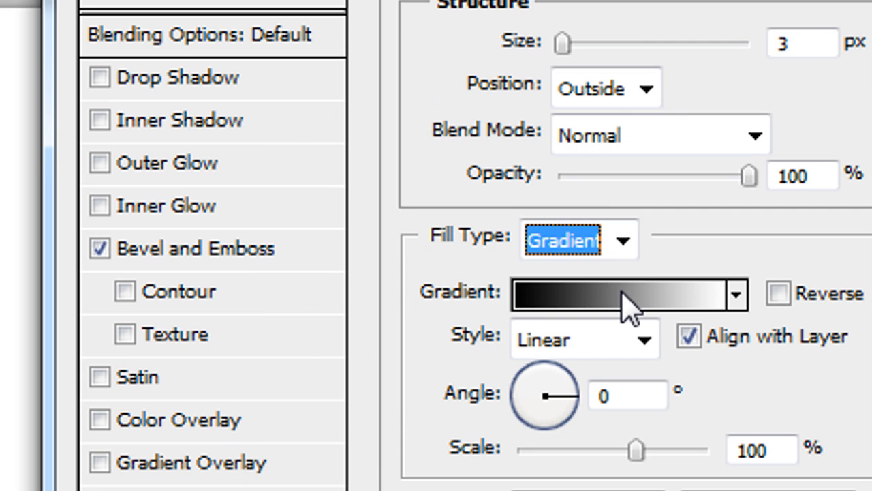
left_click(477, 216)
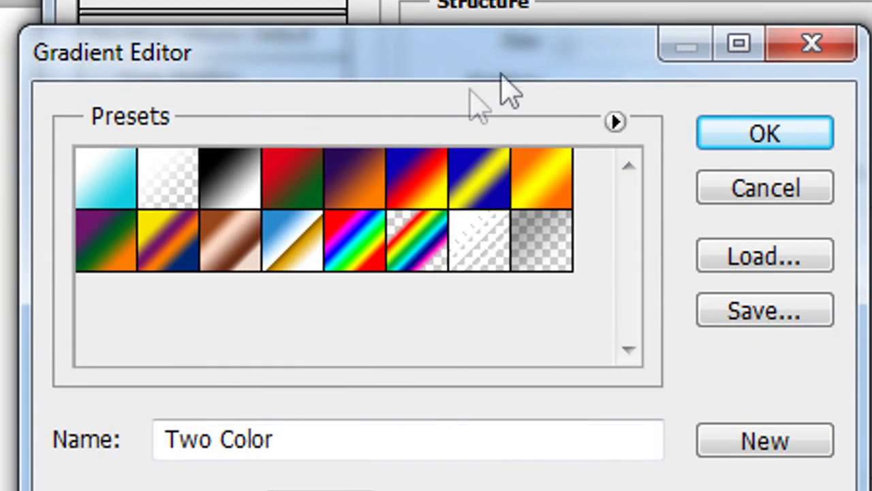
left_click(106, 198)
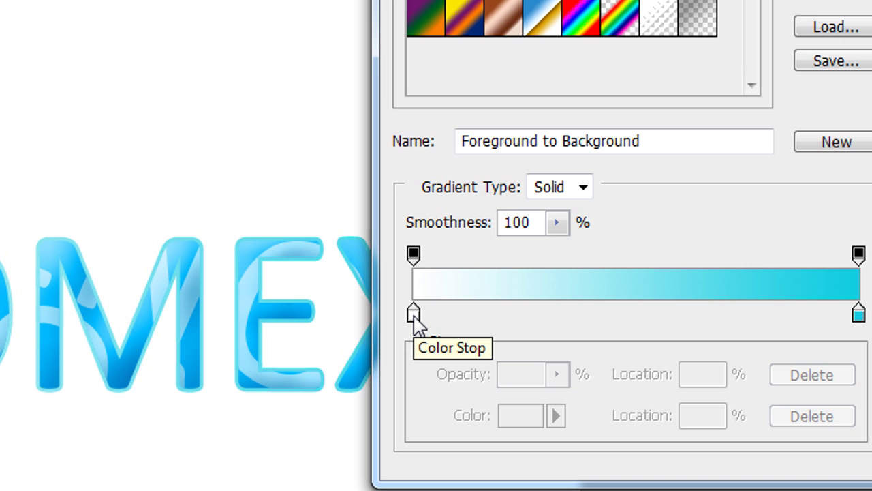
Set the stroke gradient's starting color stop to dark blue, 21417c
left_click(413, 314)
left_click(520, 418)
left_click_drag(120, 292, 124, 239)
left_click_drag(41, 272, 11, 277)
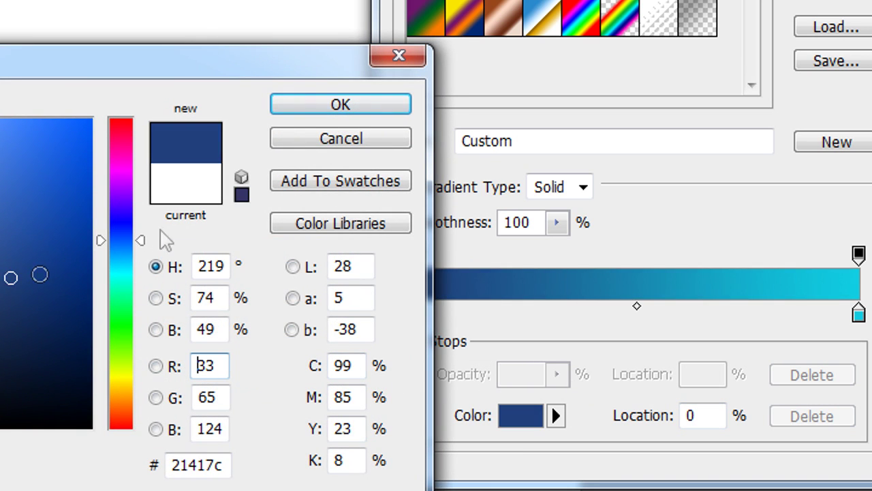
left_click(340, 105)
Set the stroke gradient's end color stop at 100% to dark teal, removing the stray extra stop, and accept the gradient
left_click(851, 313)
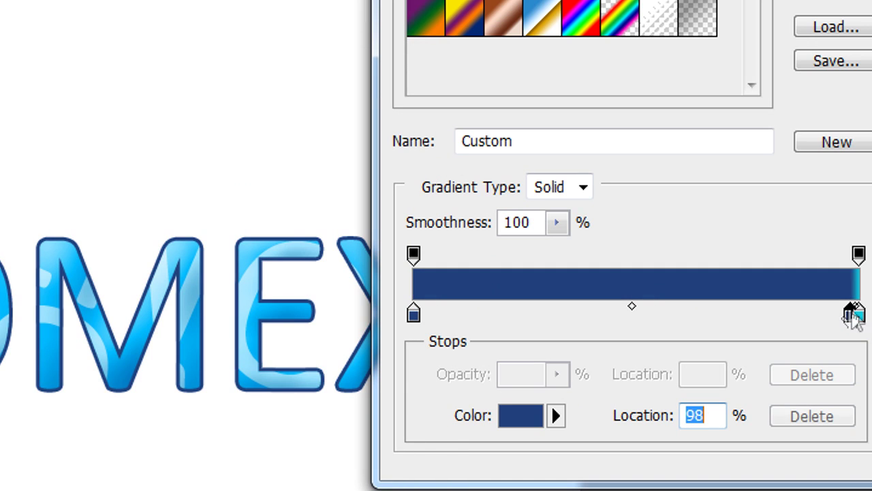
key("Delete")
left_click(858, 312)
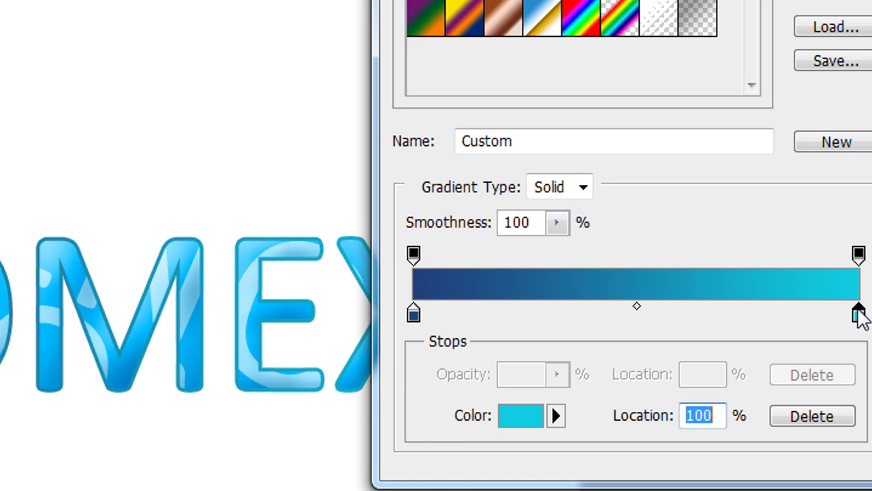
left_click(526, 415)
left_click(41, 314)
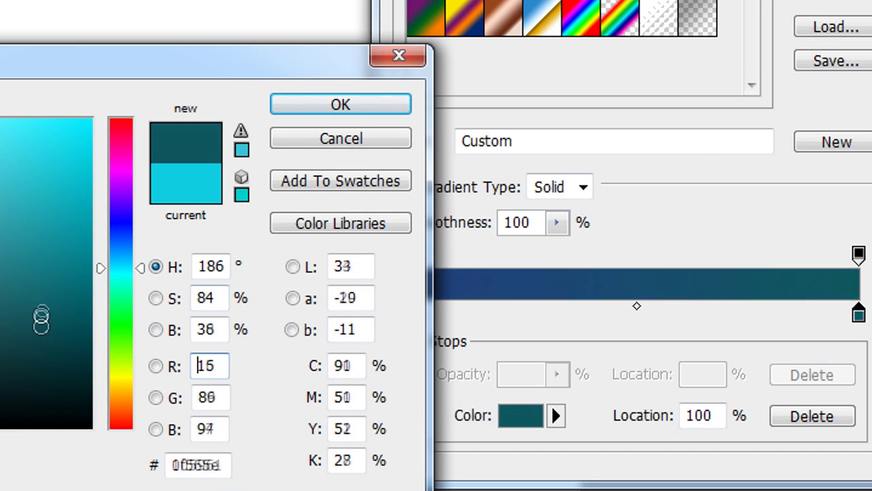
left_click(341, 104)
left_click(526, 193)
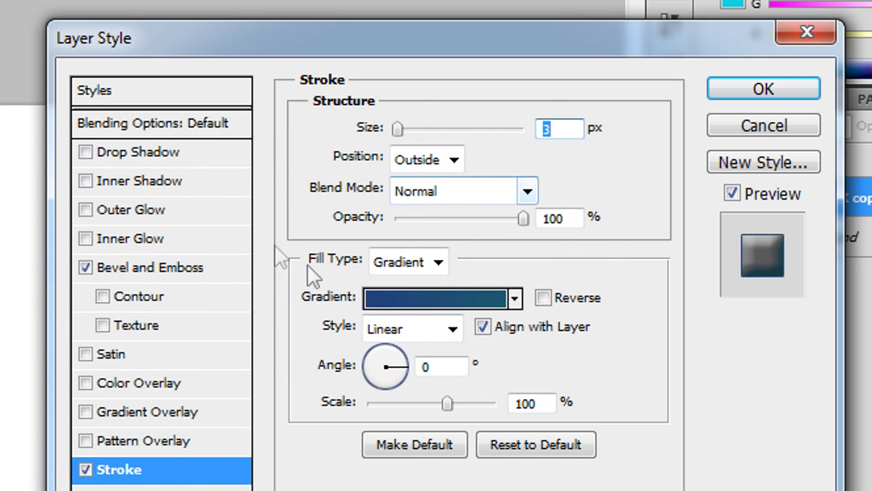
Add a Drop Shadow effect with a size of 16 px and a distance of 0 px
left_click(154, 151)
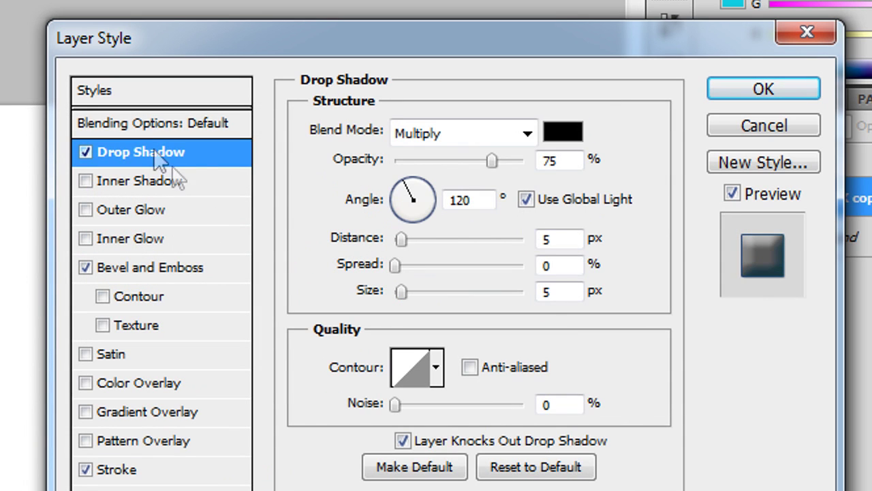
left_click_drag(408, 292, 413, 293)
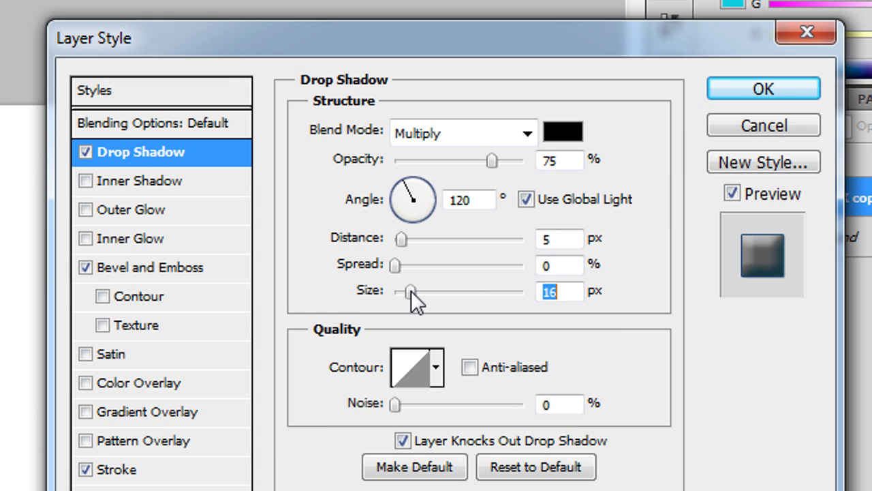
left_click_drag(402, 240, 386, 241)
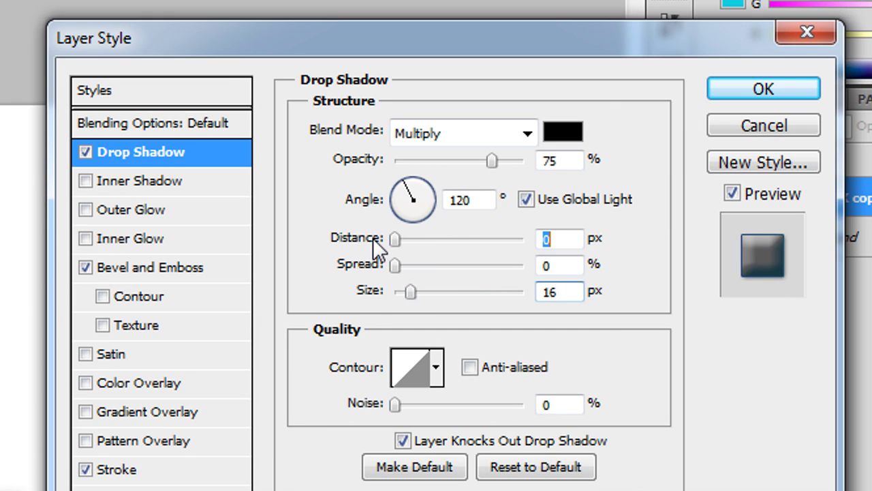
Set the drop shadow's color to dark teal, RGB 12, 66, 60, and apply the layer style
left_click(562, 145)
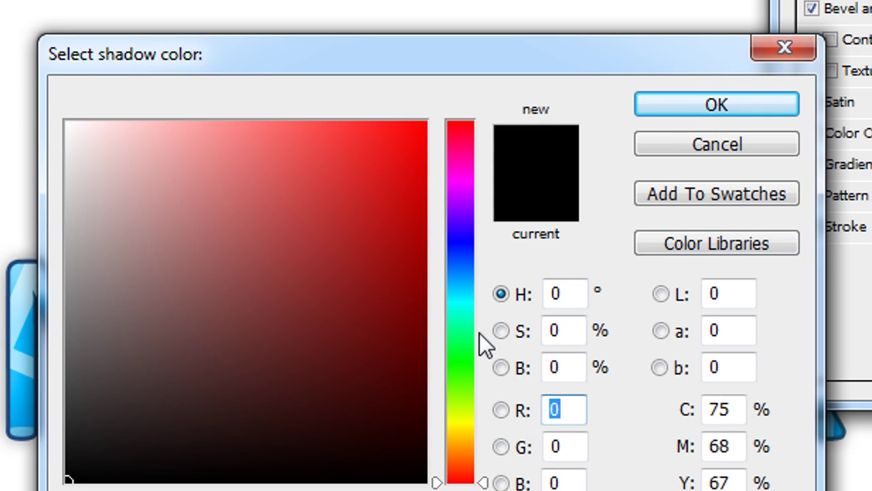
left_click_drag(469, 294, 467, 307)
mouse_move(373, 385)
left_mouse_down()
mouse_move(364, 399)
mouse_move(363, 390)
left_mouse_up()
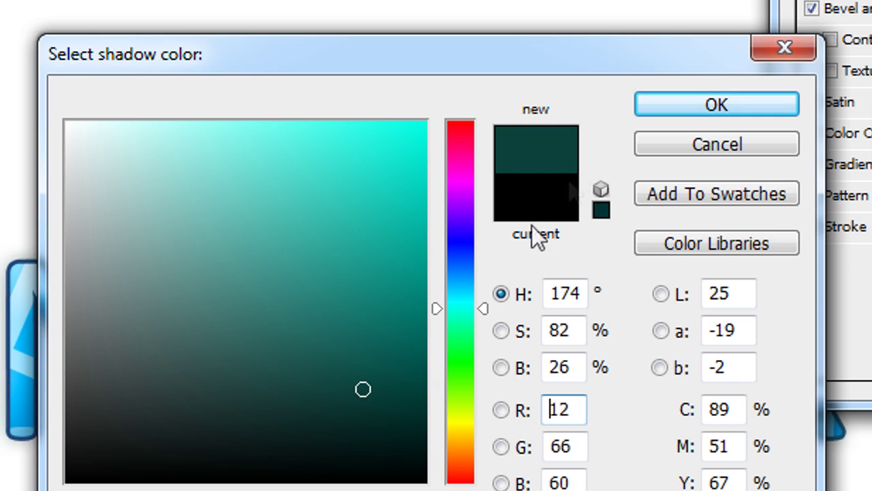
left_click(683, 107)
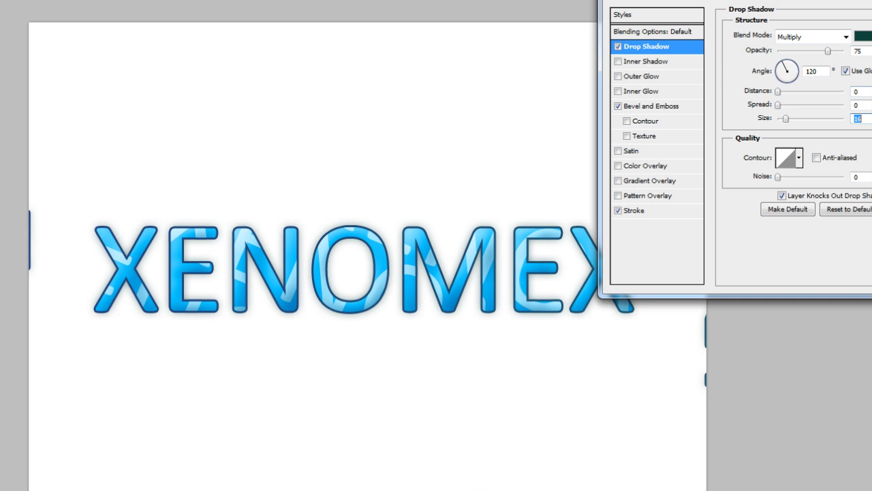
key("Return")
Duplicate the XENOMEX copy 2 layer and clear the layer style from the duplicate
key("ctrl+t")
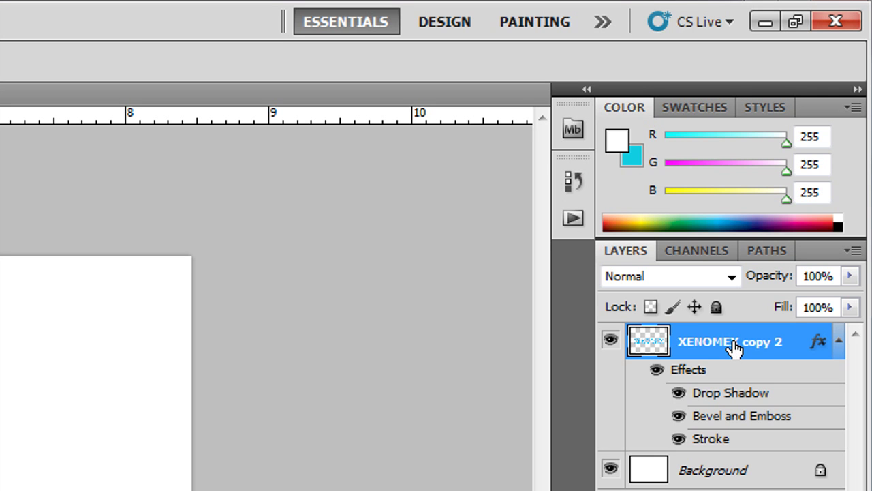
key("ctrl+j")
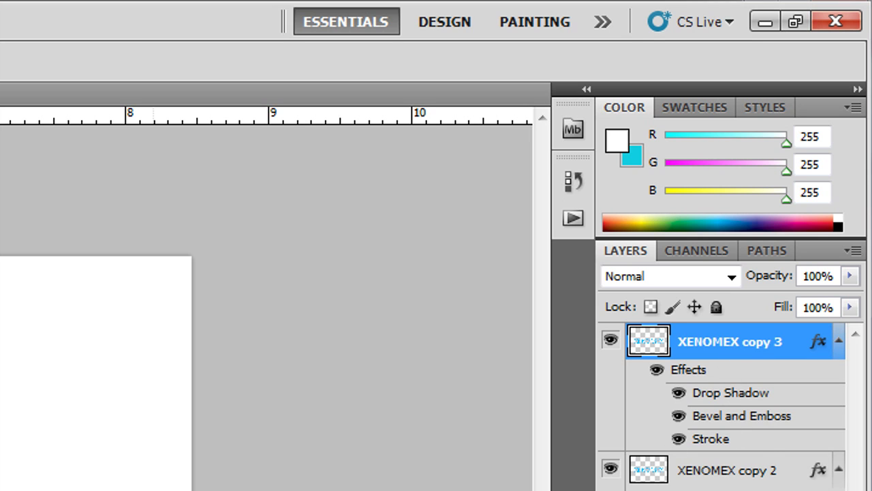
right_click(735, 343)
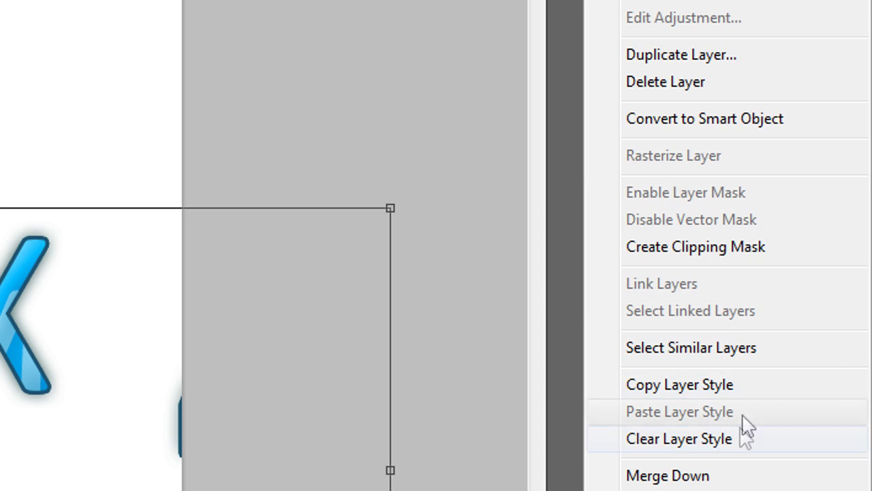
left_click(743, 439)
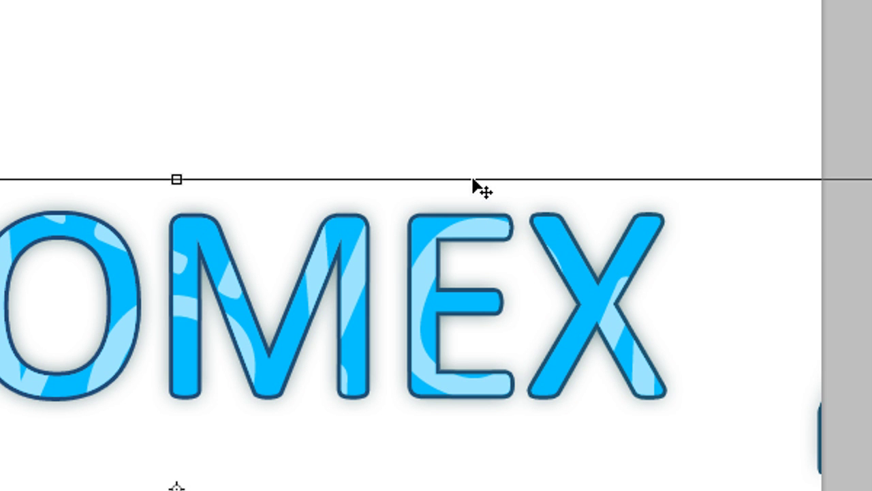
Flip the duplicated text vertically and place it directly beneath the original letters as a reflection
right_click(482, 219)
left_click(641, 366)
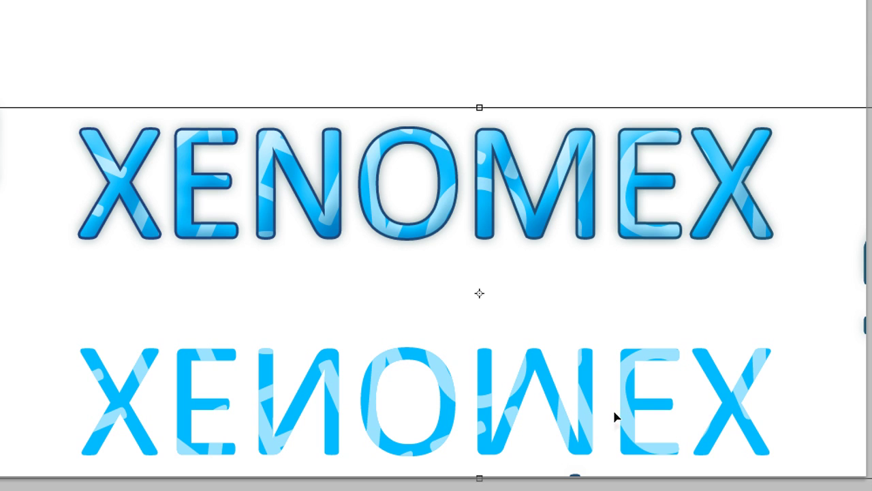
left_click_drag(615, 431, 604, 325)
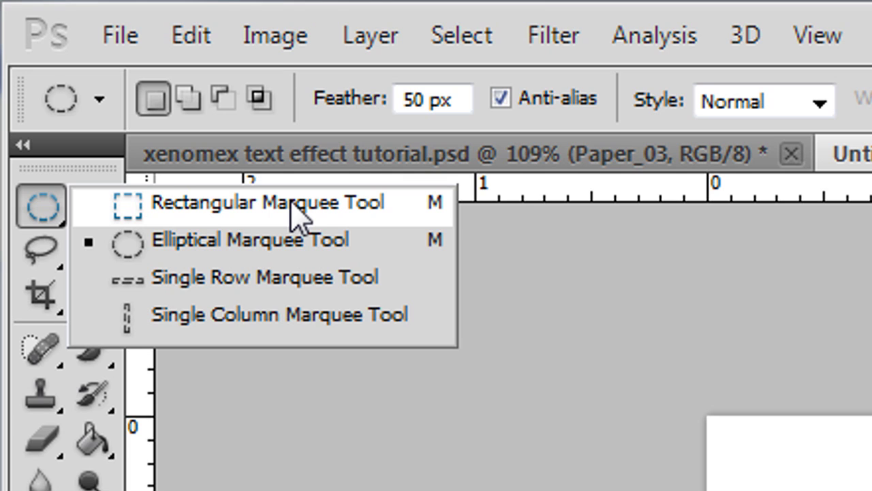
Fade the lower part of the reflection by deleting a rectangular marquee selection with a 20 px feather, and deselect
left_click(294, 217)
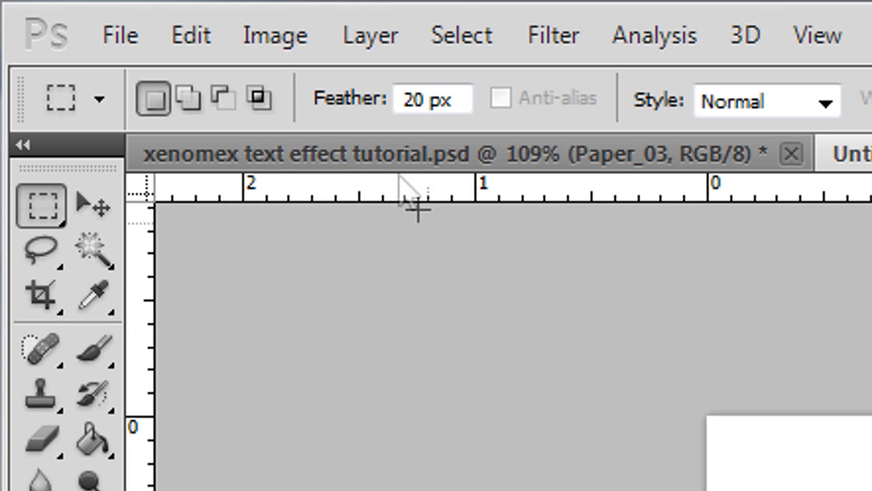
left_click(415, 95)
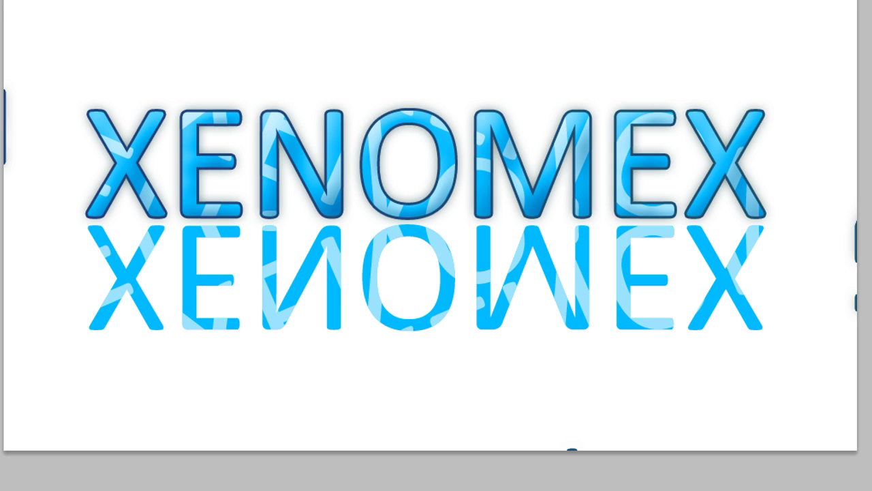
left_click_drag(4, 268, 860, 437)
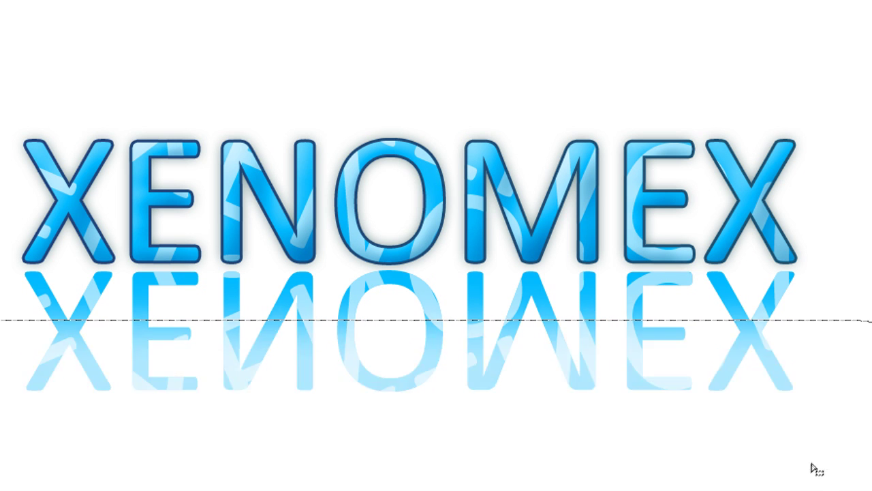
key("ctrl+d")
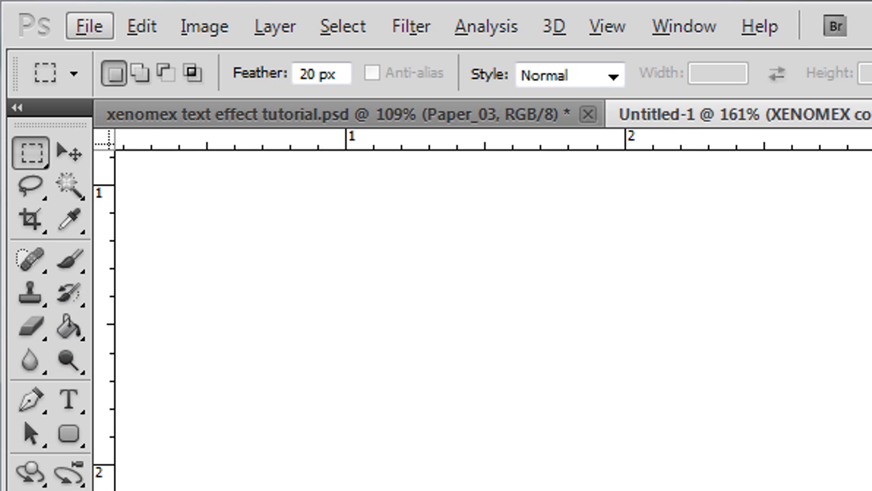
Soften the lower edge of the reflection across all letters with the Eraser tool and a 0% hardness brush
key("e")
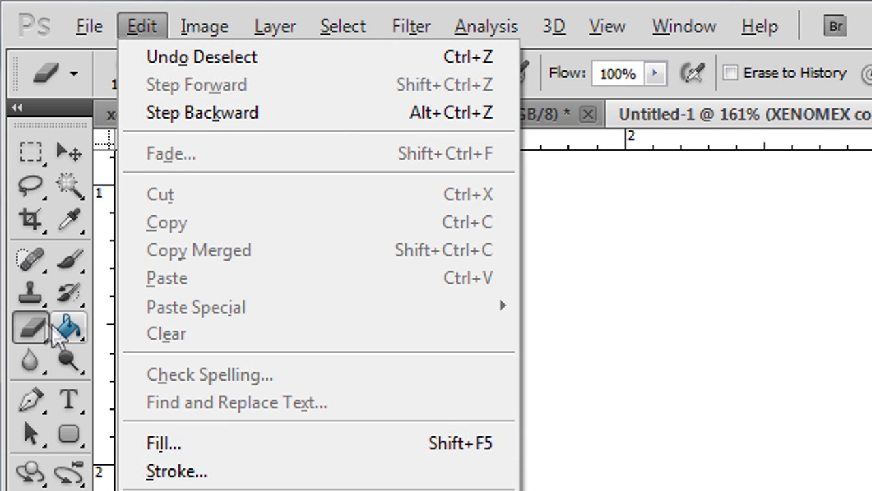
left_click(34, 323)
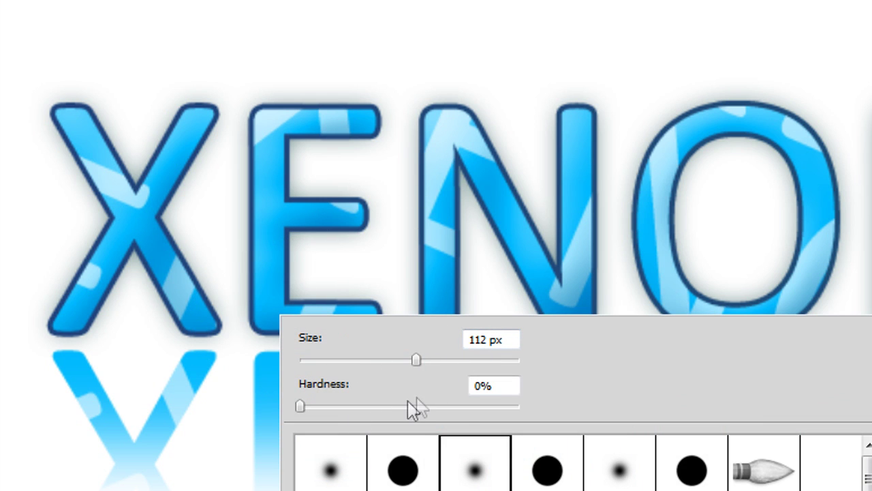
left_click_drag(483, 390, 469, 386)
mouse_move(57, 466)
left_mouse_down()
mouse_move(135, 490)
mouse_move(29, 389)
mouse_move(380, 487)
mouse_move(437, 490)
left_mouse_up()
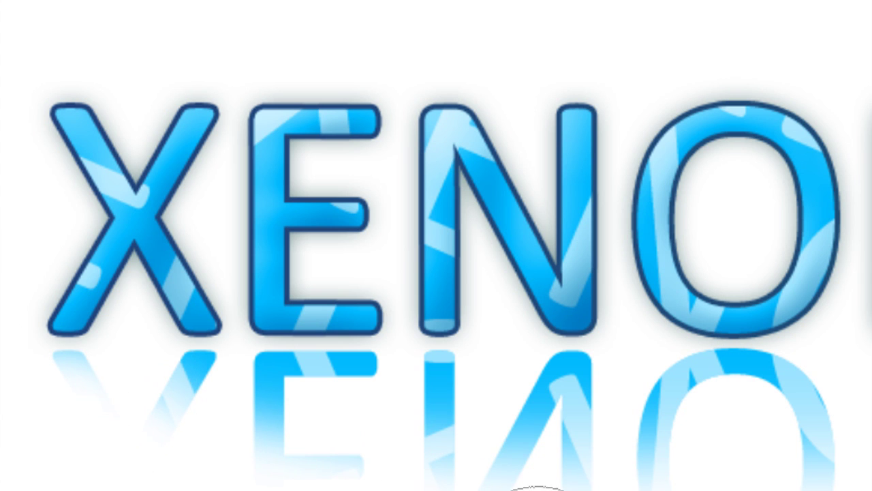
key("ctrl+z")
mouse_move(259, 477)
left_mouse_down()
mouse_move(49, 419)
mouse_move(122, 464)
left_mouse_up()
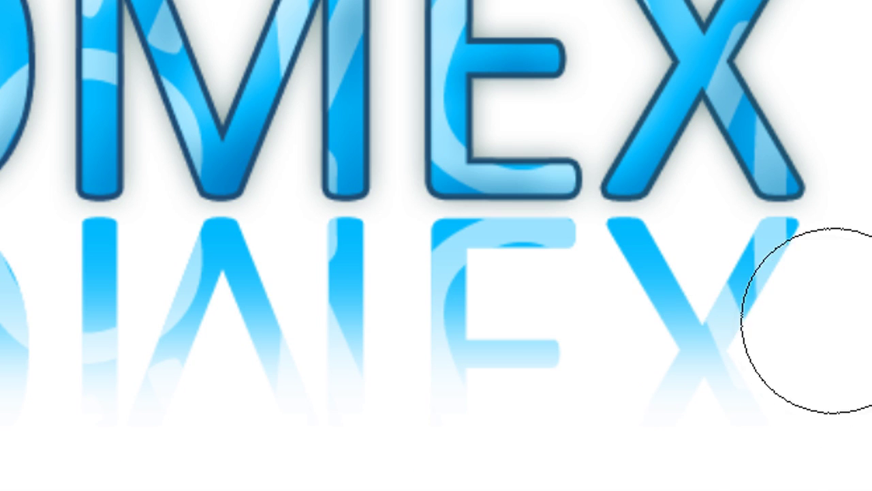
mouse_move(834, 320)
left_mouse_down()
mouse_move(682, 397)
mouse_move(558, 423)
mouse_move(197, 455)
mouse_move(206, 486)
left_mouse_up()
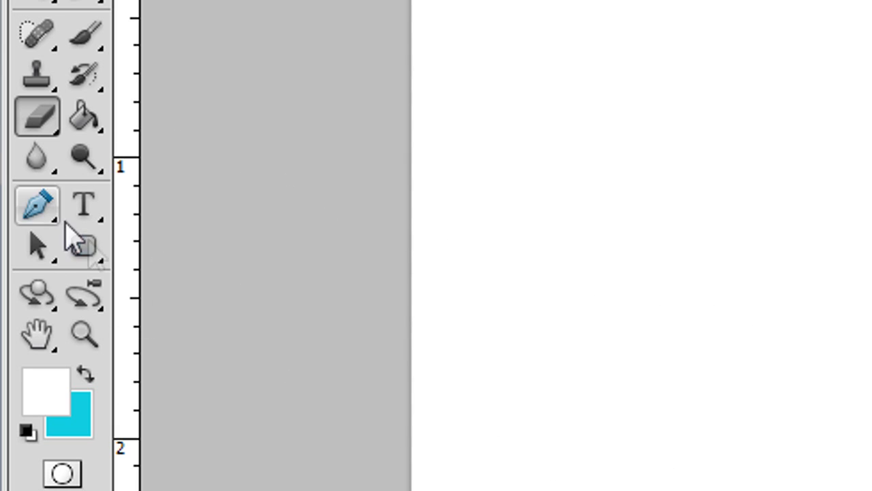
Draw a thin rounded rectangle with a 50 px radius as a dividing line between the letters and their reflection
left_click(84, 245)
scroll(169, 299, "up", 4)
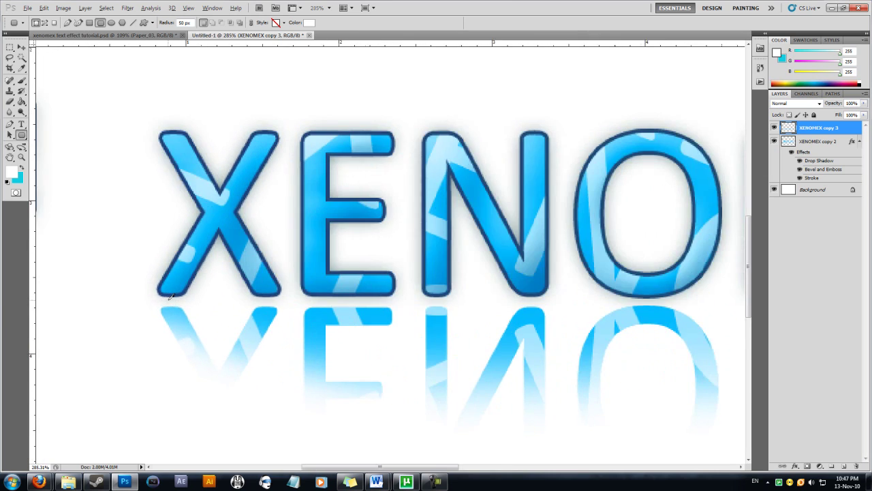
scroll(171, 298, "up", 1)
left_click_drag(162, 300, 769, 321)
scroll(597, 301, "right", 10)
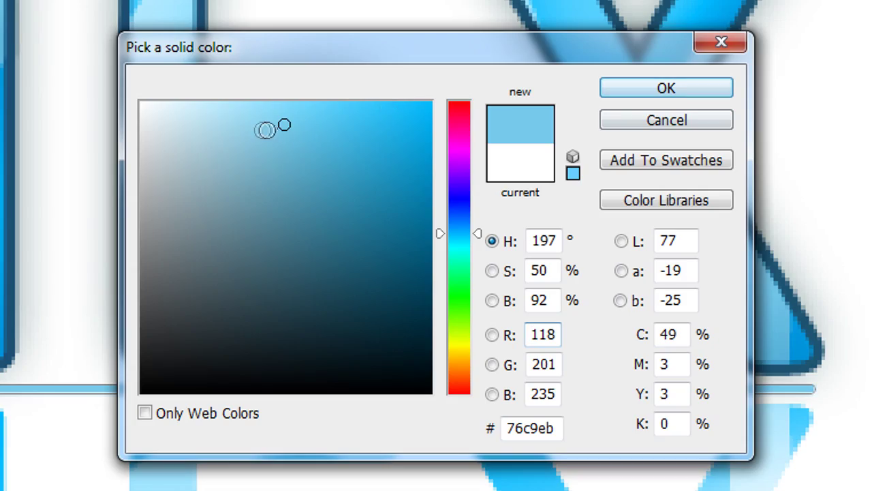
Change the dividing line's fill colour to a light blue
left_click_drag(316, 171, 290, 161)
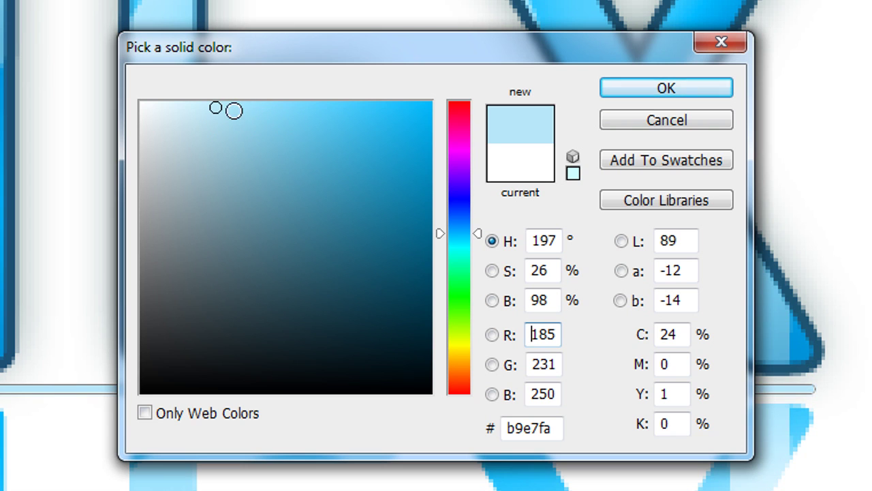
left_click(235, 109)
left_click(678, 95)
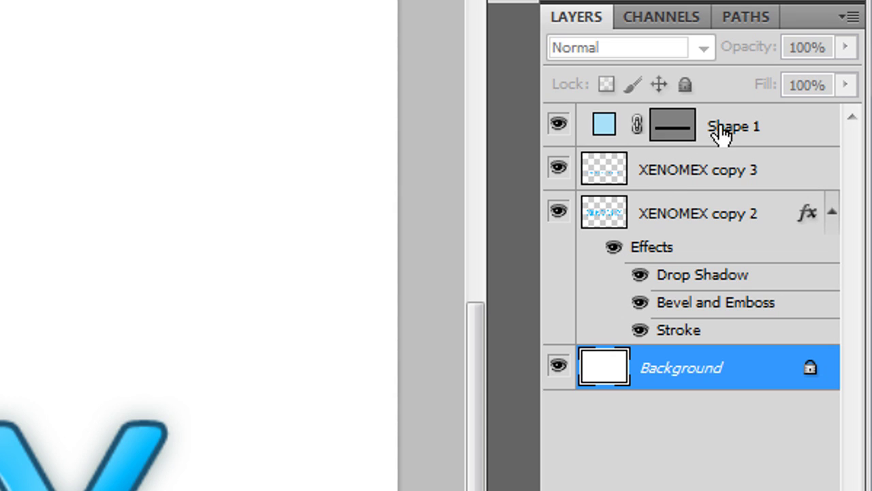
Rasterize the Shape 1 layer containing the dividing line
left_click(721, 130)
right_click(721, 129)
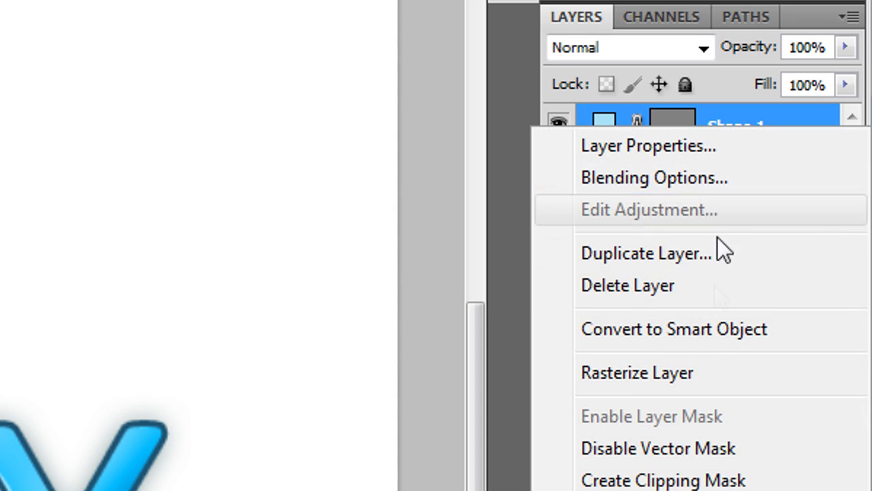
left_click(688, 382)
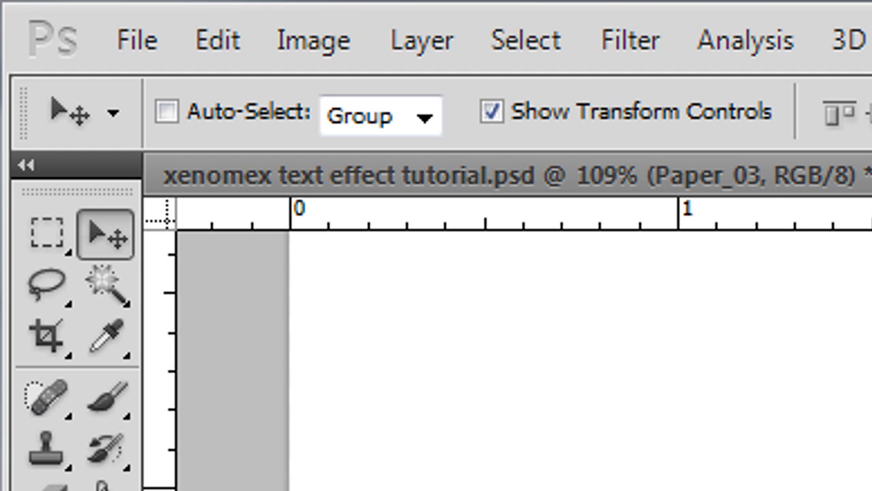
Fade both ends of the dividing line by deleting outside a feathered elliptical marquee around its middle, and deselect
left_click_drag(43, 232, 217, 273)
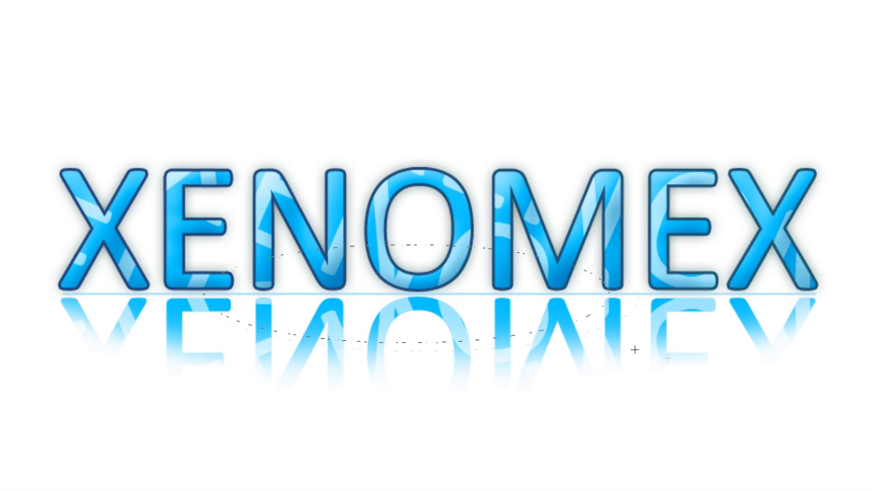
left_click_drag(708, 369, 711, 370)
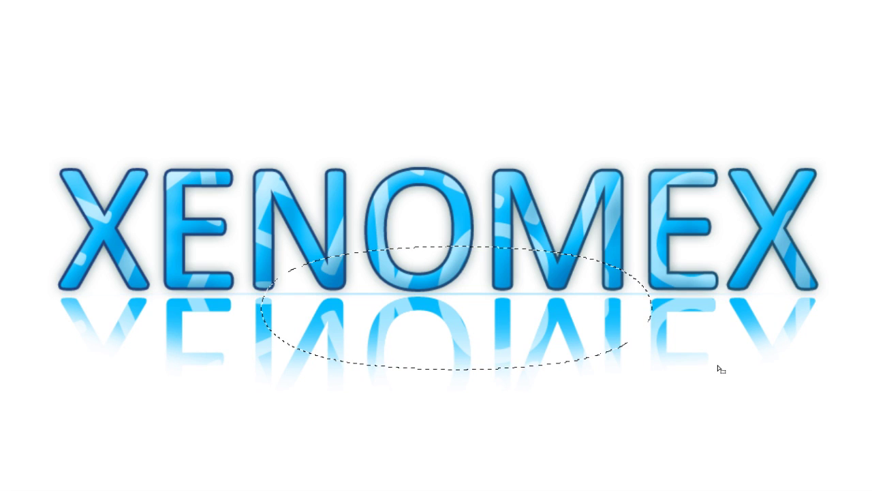
key("ctrl+d")
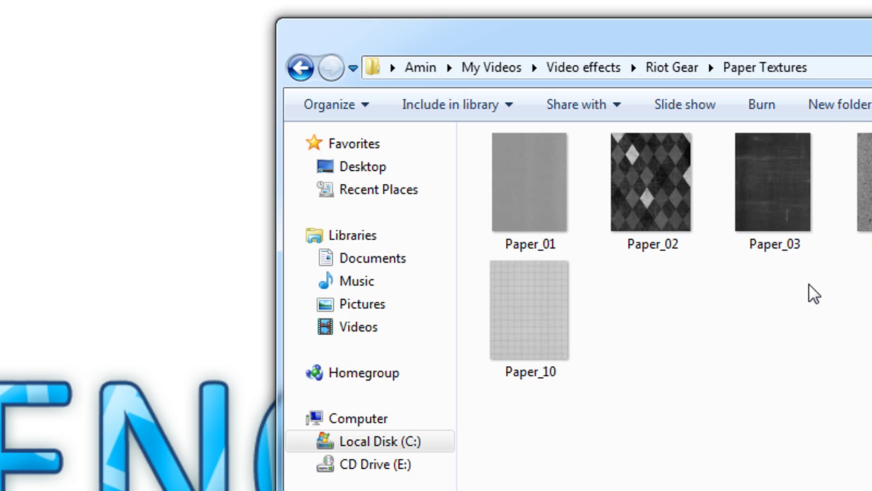
Place the Paper_03 texture from the Paper Textures folder into the document and rotate it 90°
left_click(771, 195)
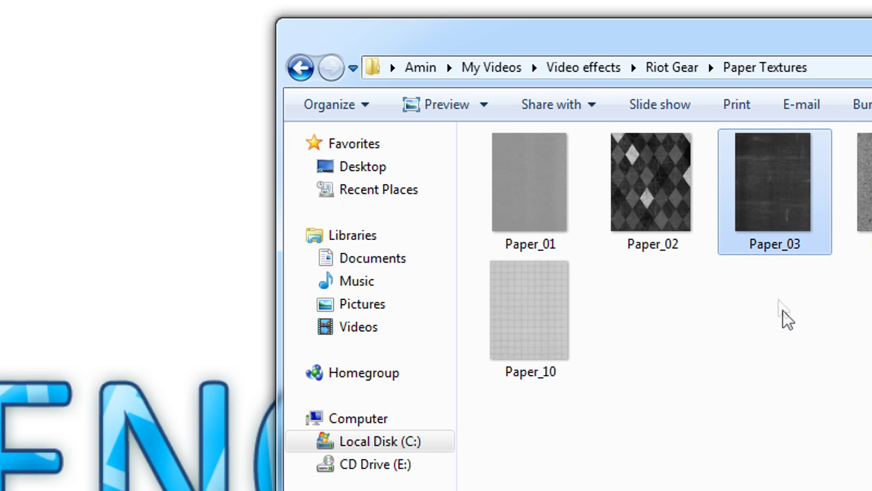
left_click_drag(773, 197, 20, 341)
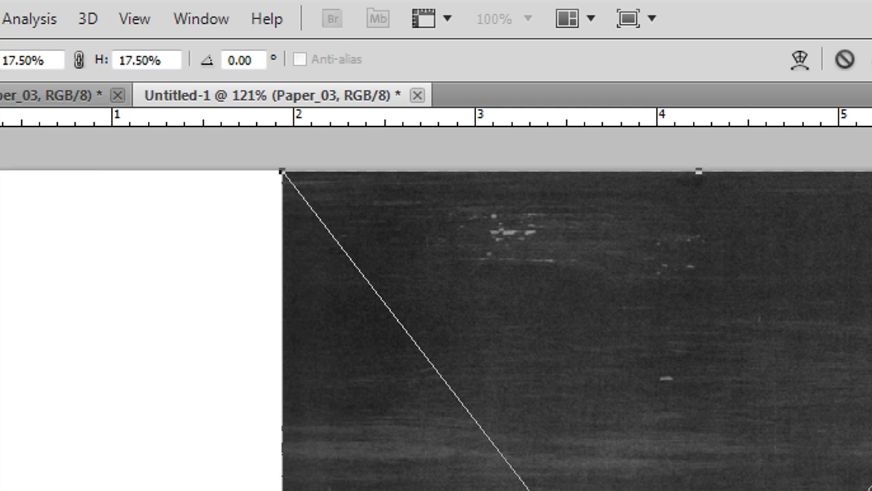
left_click(233, 60)
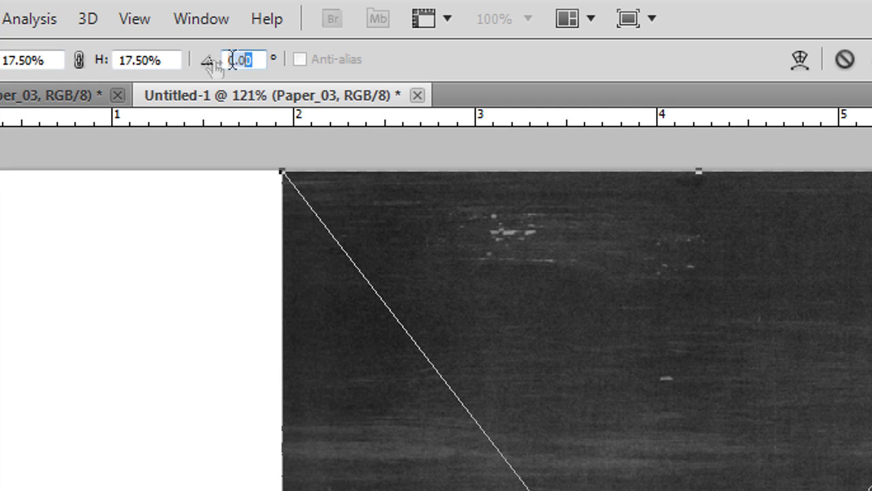
type("90")
key("Return")
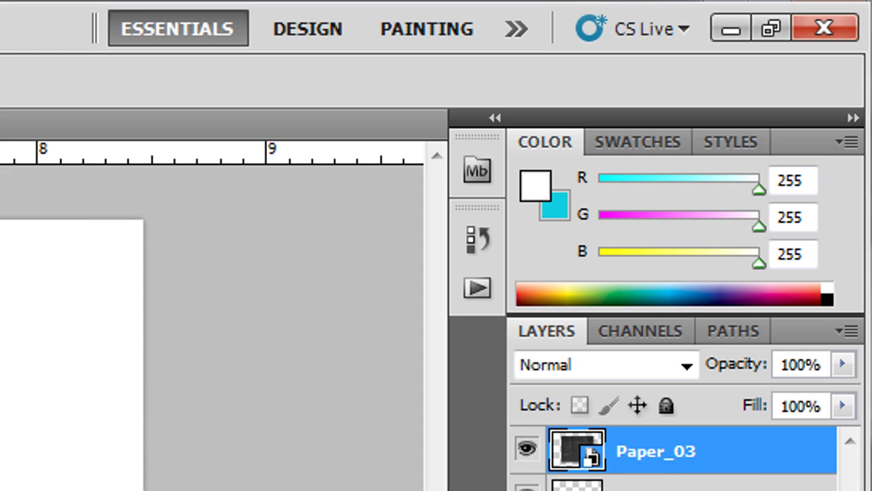
Align the Paper_03 texture with the canvas's upper-left corner and scale it up to cover the whole canvas
right_click(338, 121)
left_click(356, 129)
left_click_drag(386, 138, 280, 82)
key("ctrl+t")
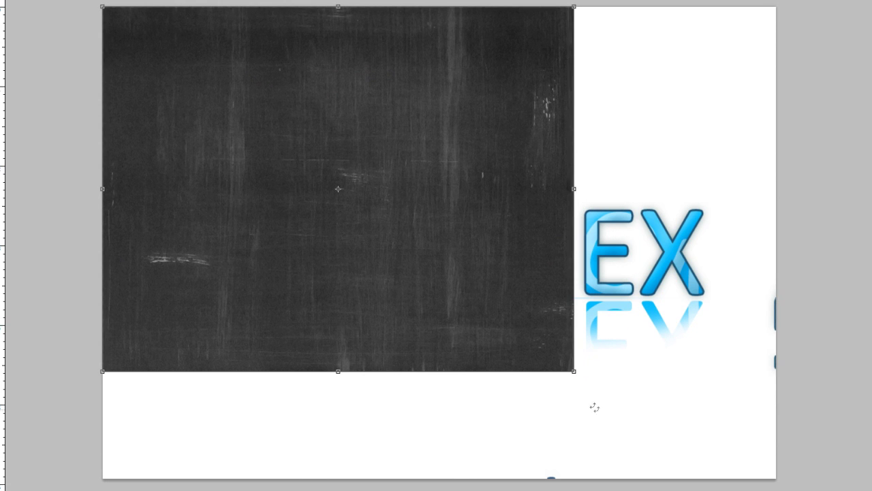
left_click_drag(576, 372, 822, 479)
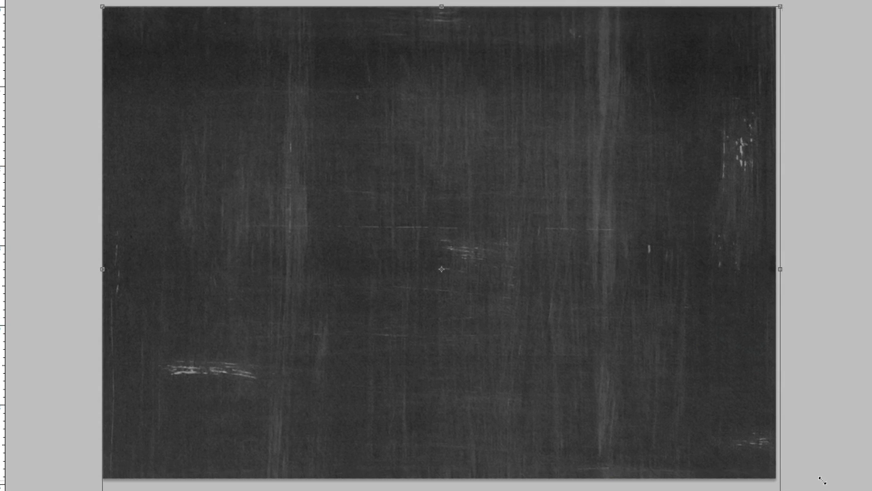
key("Return")
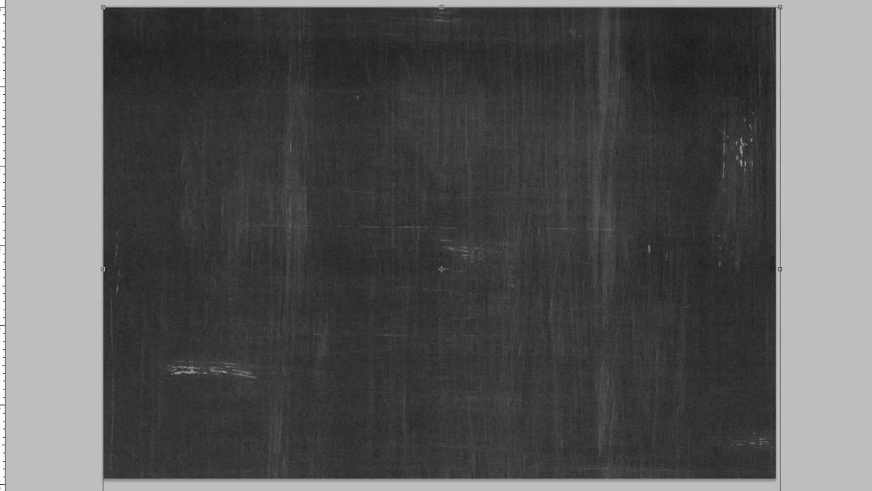
Move the Paper_03 layer beneath the XENOMEX layers and delete the Background layer
left_click_drag(653, 114, 673, 403)
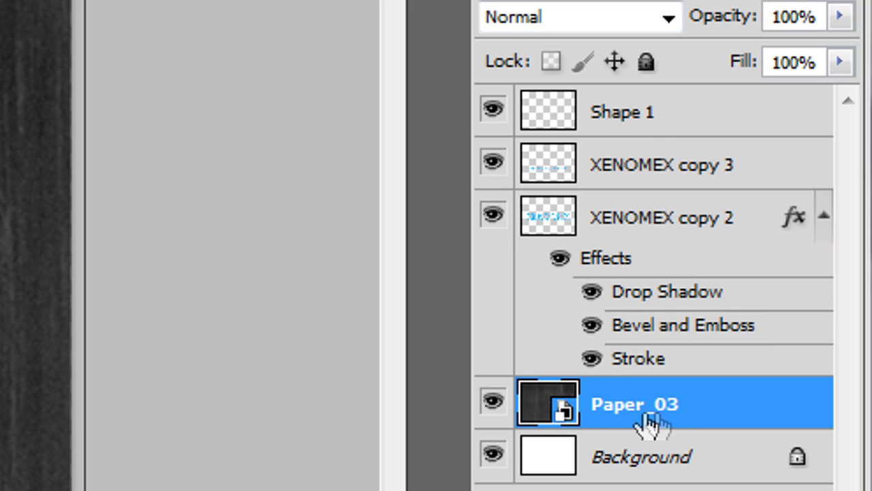
left_click(646, 469)
key("Delete")
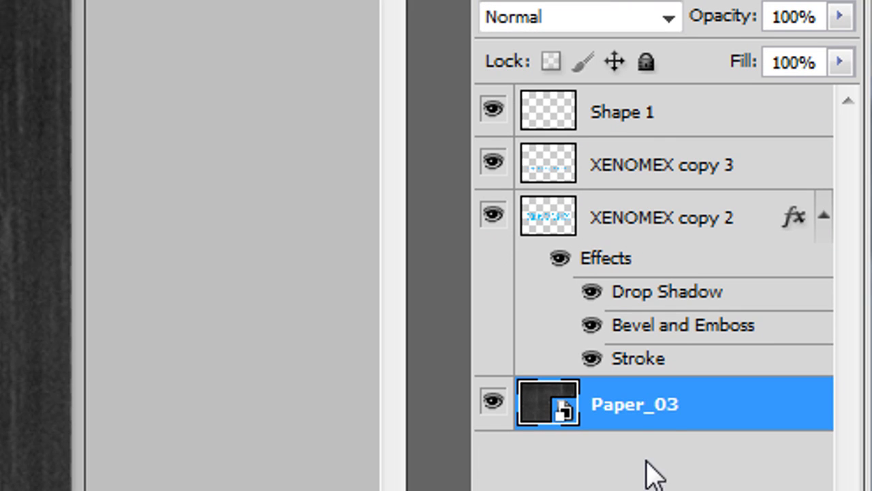
Rasterize the Paper_03 layer and colorize it with Hue/Saturation at hue 193 and saturation 52
right_click(668, 416)
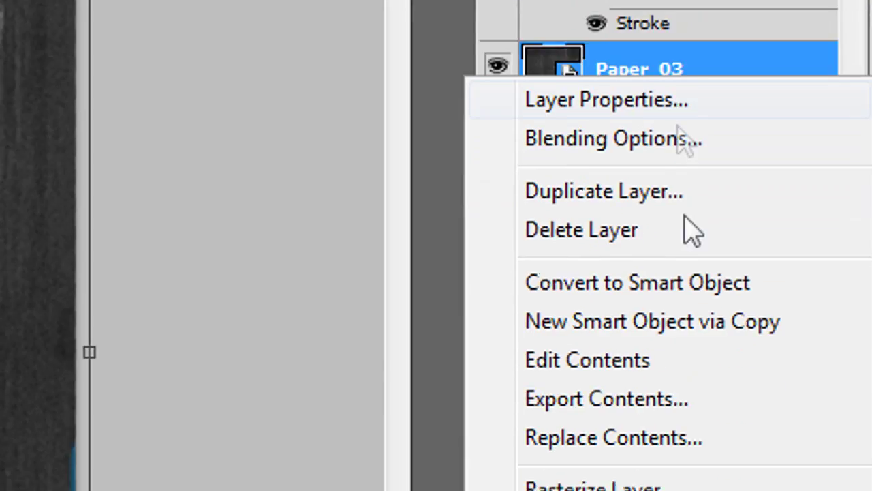
left_click(668, 432)
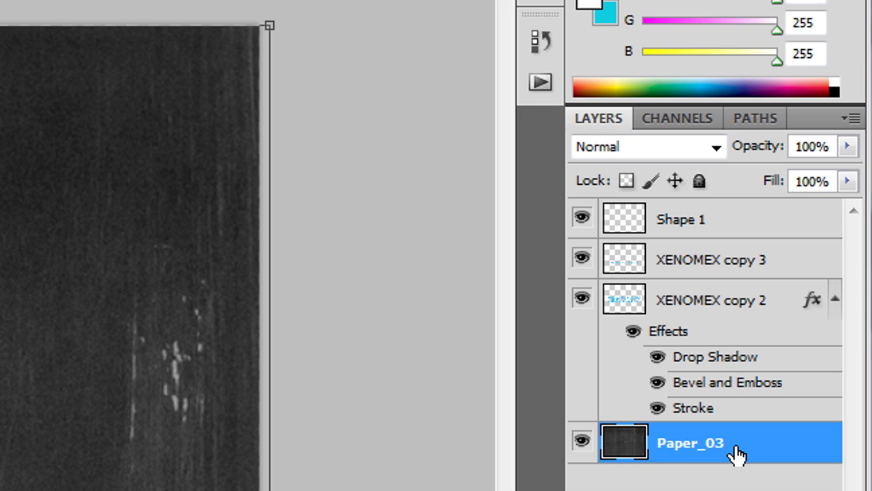
key("ctrl+u")
left_click(759, 355)
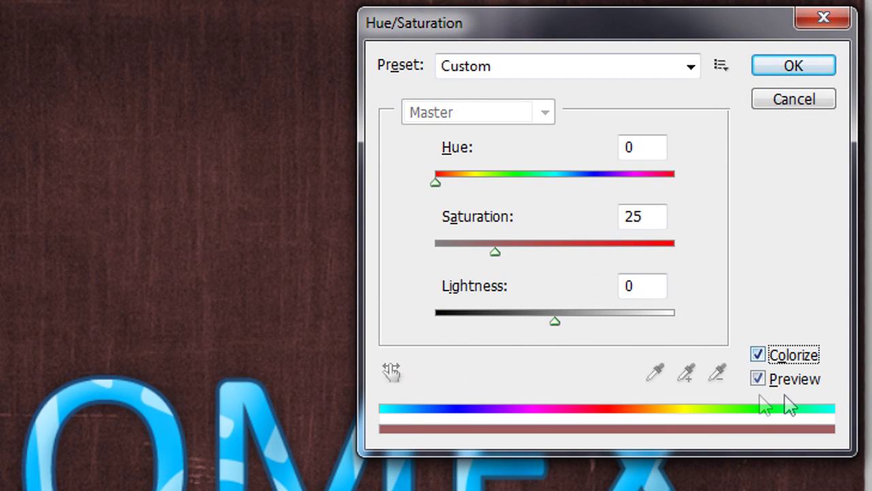
left_click_drag(560, 255, 578, 253)
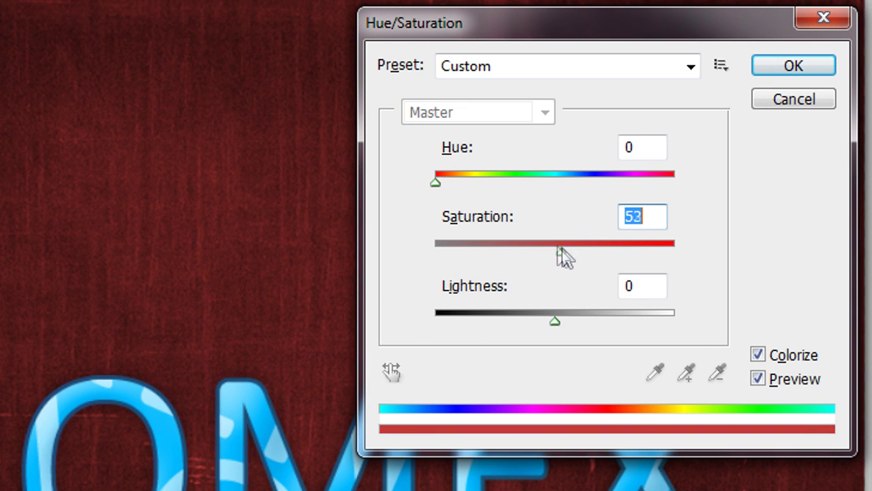
left_click_drag(436, 186, 571, 189)
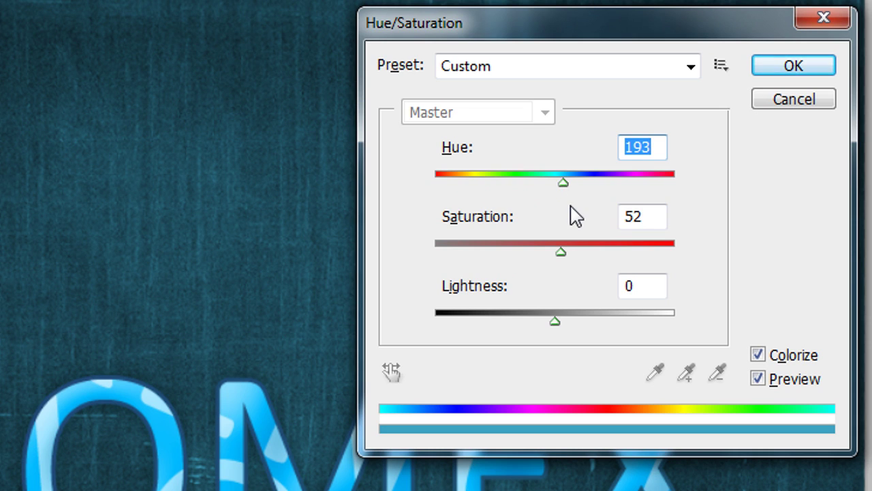
left_click(794, 70)
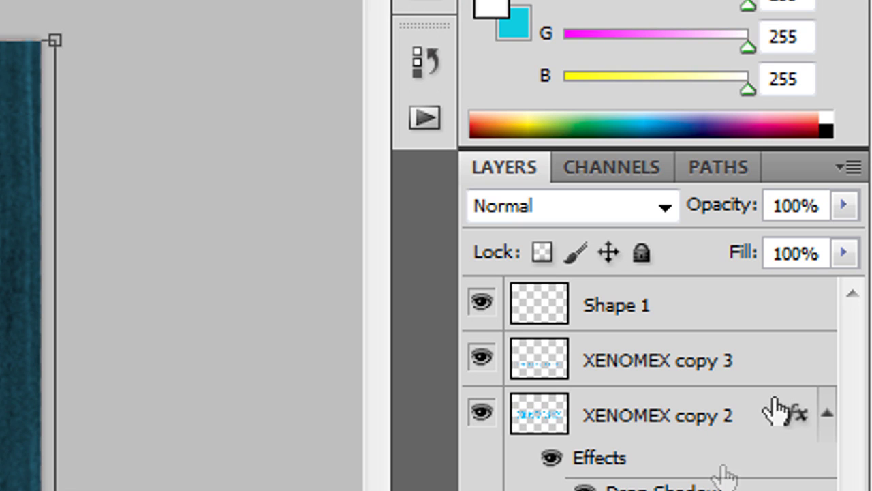
Reduce the opacity of the Shape 1 dividing line layer
left_click(657, 315)
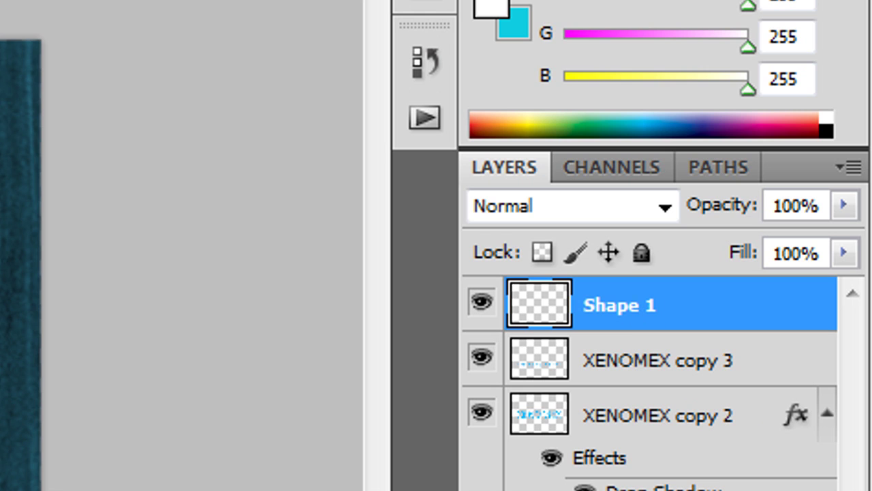
key("8")
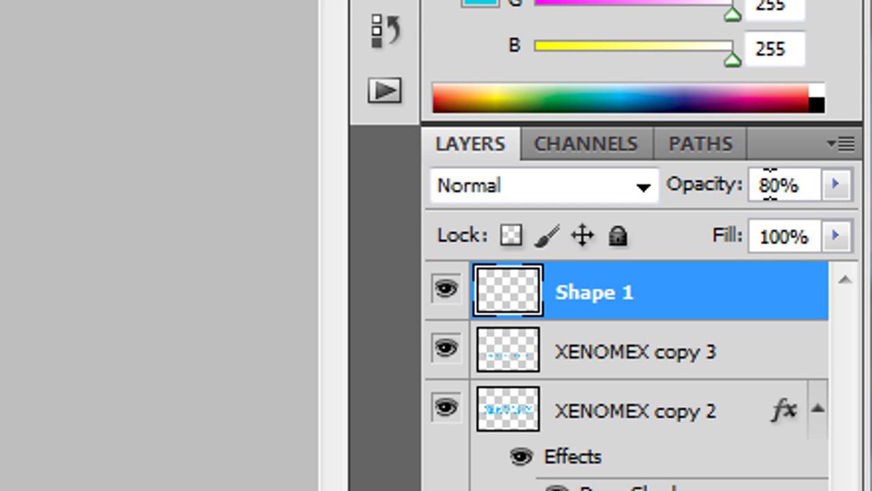
key("Return")
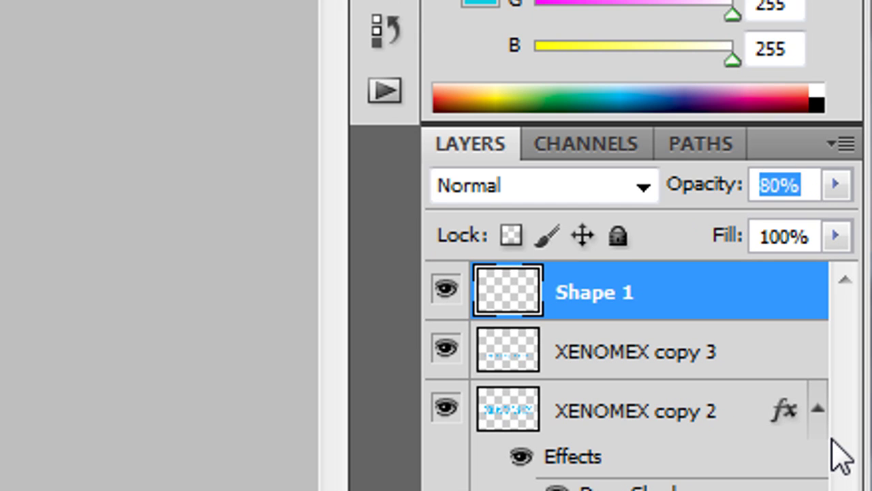
type("5")
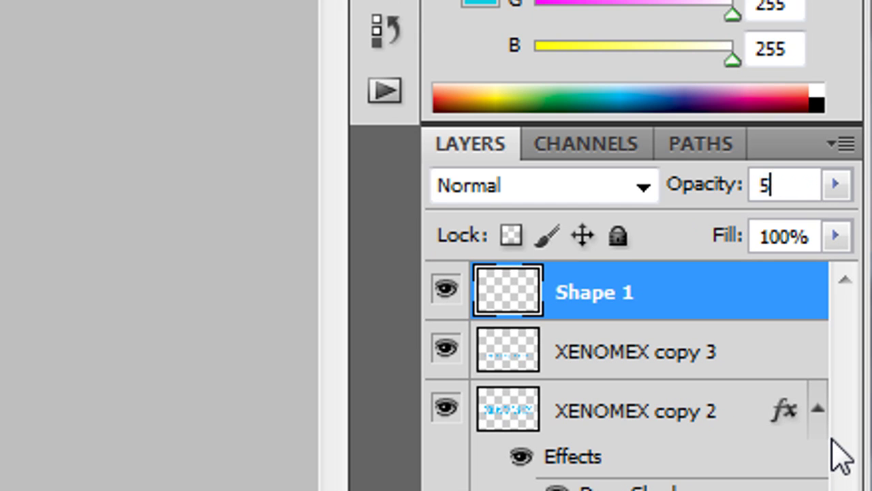
right_click(530, 121)
left_click(548, 129)
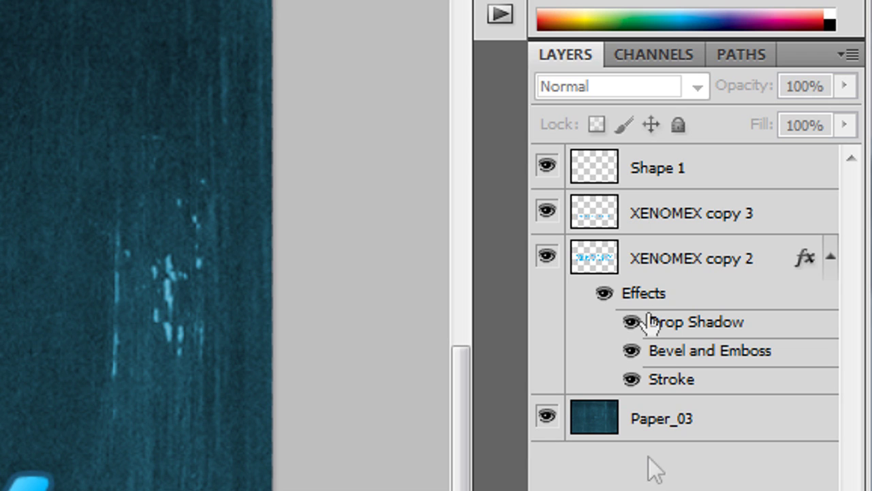
Set the XENOMEX copy 3 reflection layer's opacity to 60% with the Normal blend mode
left_click(686, 217)
left_click_drag(726, 86, 717, 86)
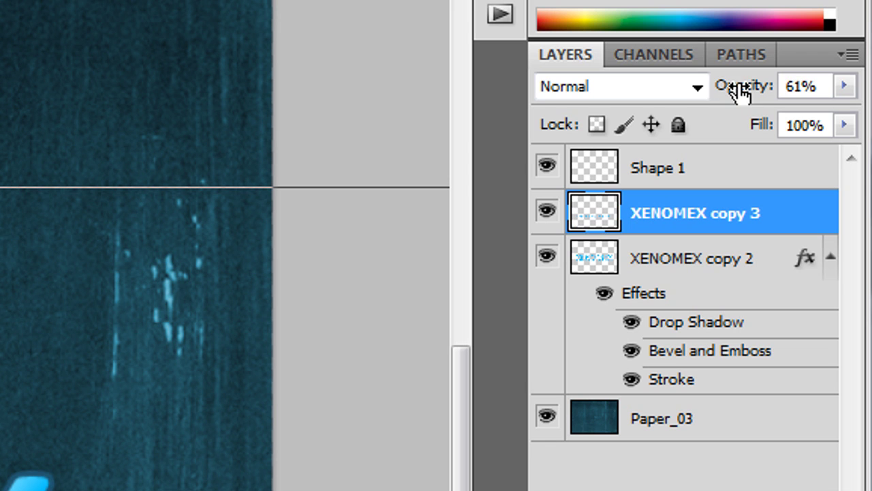
left_click(655, 89)
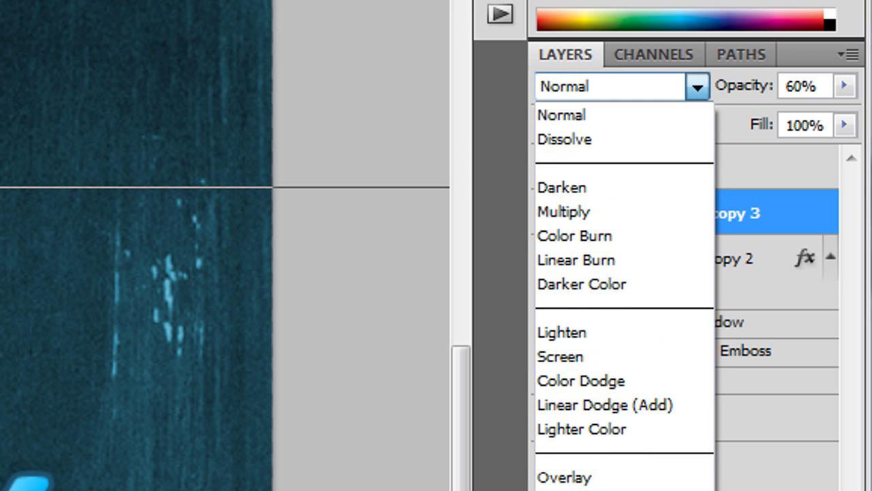
left_click(606, 115)
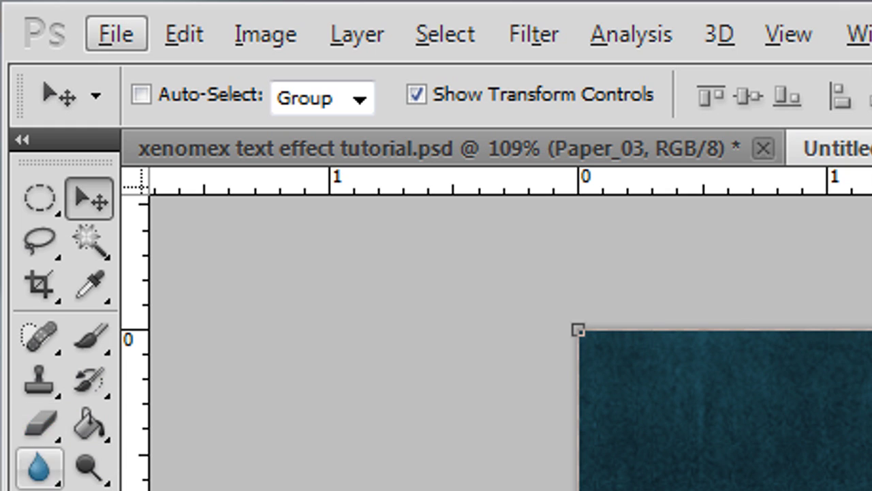
On a new layer, draw a freehand lasso selection with a wavy lower edge across the XENOMEX letters and fill it with white
left_click(39, 242)
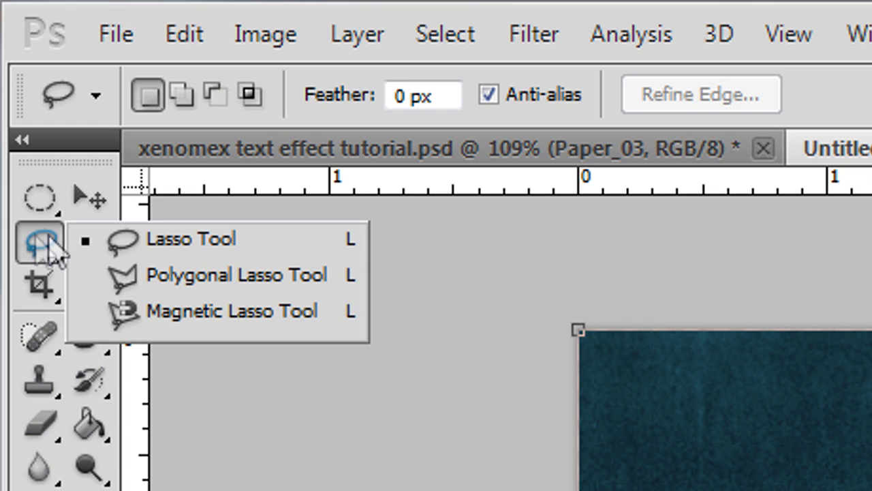
left_click(171, 242)
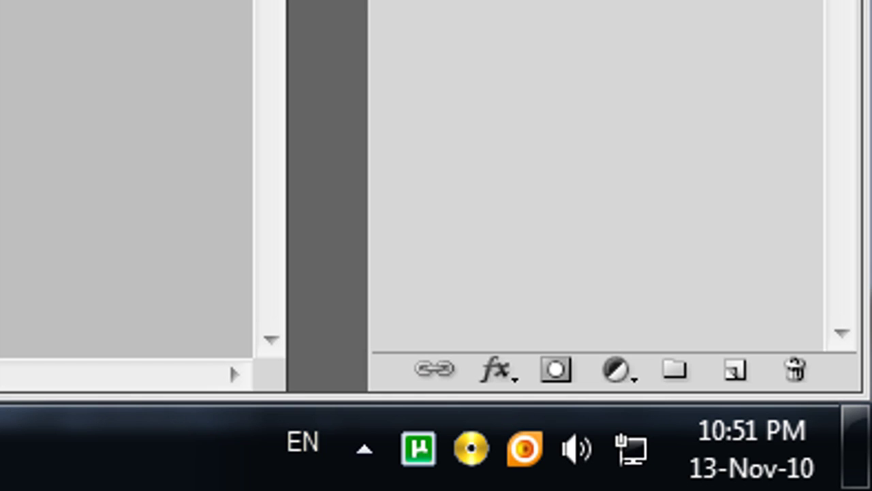
left_click(734, 370)
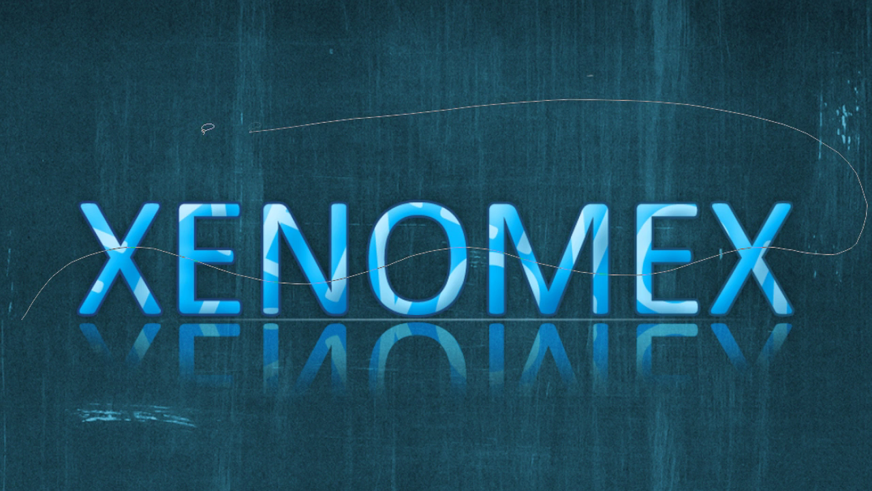
left_click_drag(1, 168, 0, 182)
left_click(59, 65)
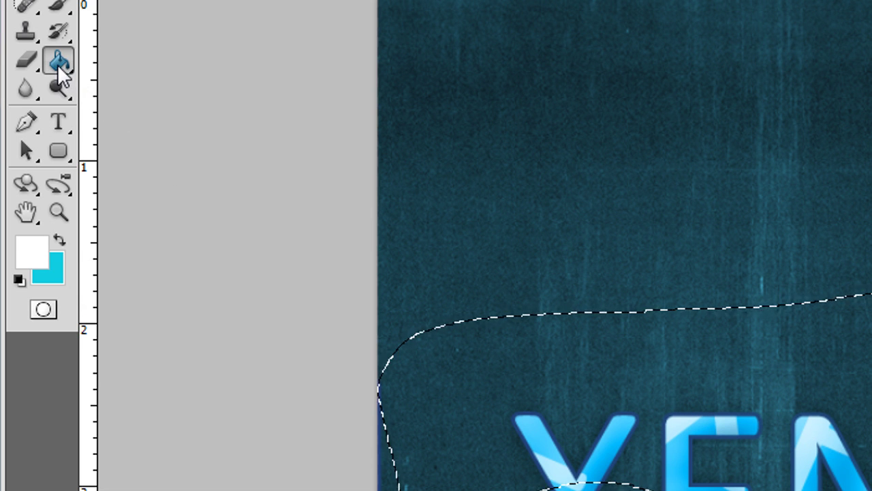
left_click(623, 362)
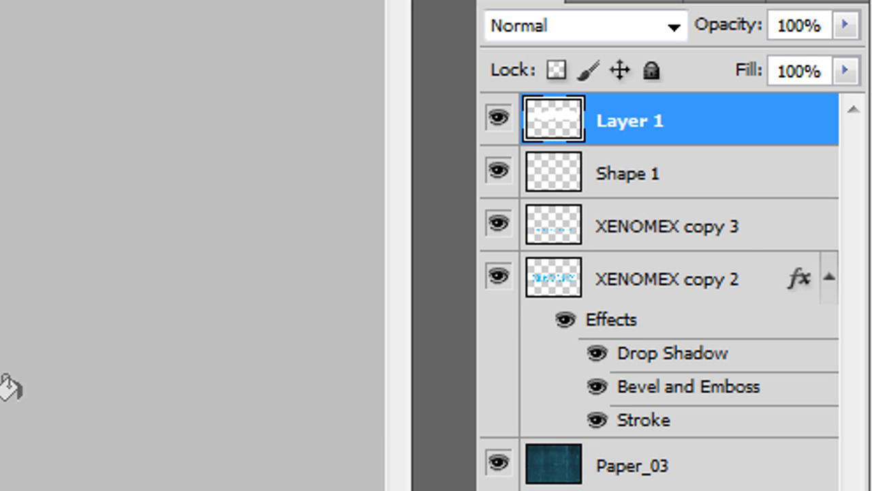
Load the XENOMEX copy 2 letter shapes as a selection, invert it and delete the white outside the letters on Layer 1
left_click(632, 297)
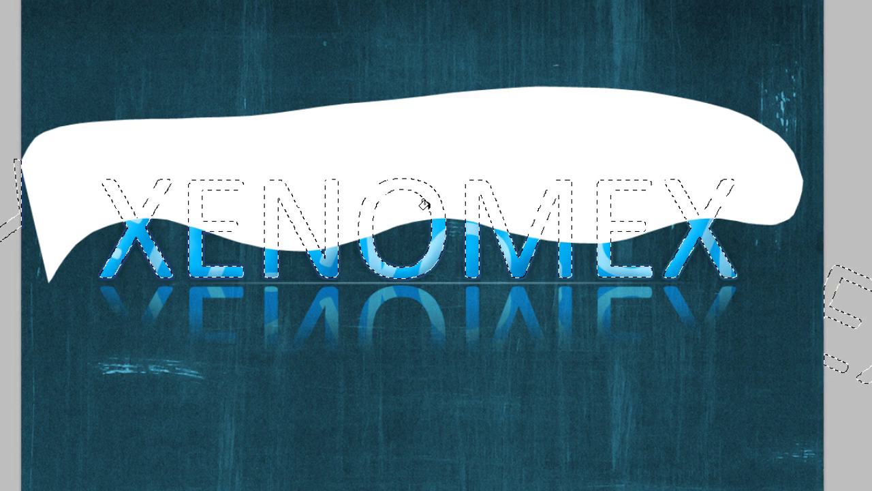
key("ctrl+shift+i")
key("g")
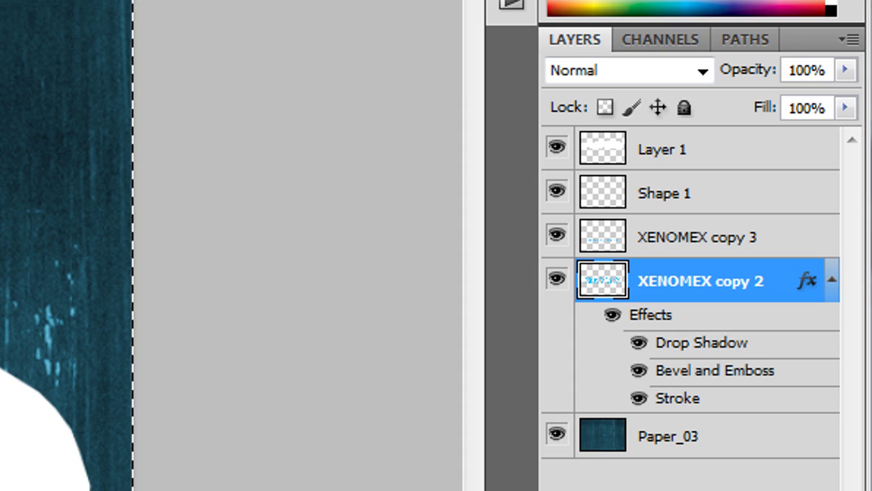
left_click(681, 161)
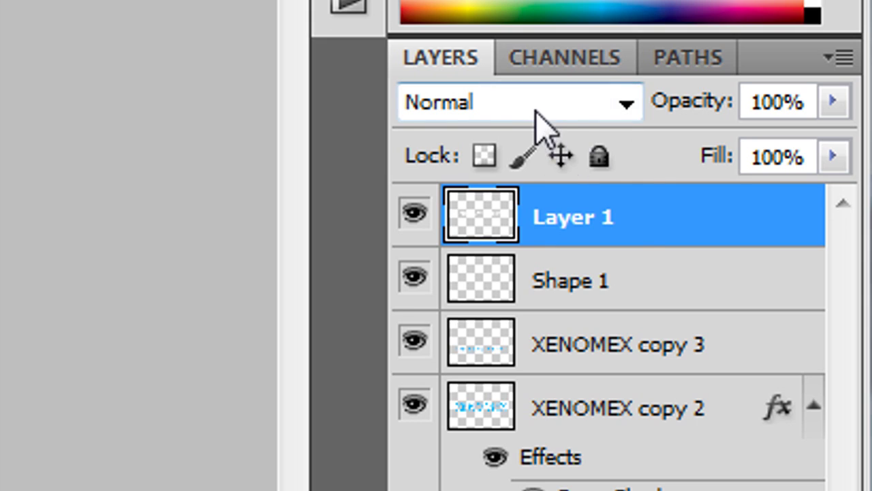
Change the blend mode of Layer 1 so the white wave blends into the letters as a glossy highlight
left_click(529, 115)
key("Down")
key("Down")
key("Down")
key("Down")
key("Down")
key("Down")
key("Down")
key("Down")
key("Down")
key("Down")
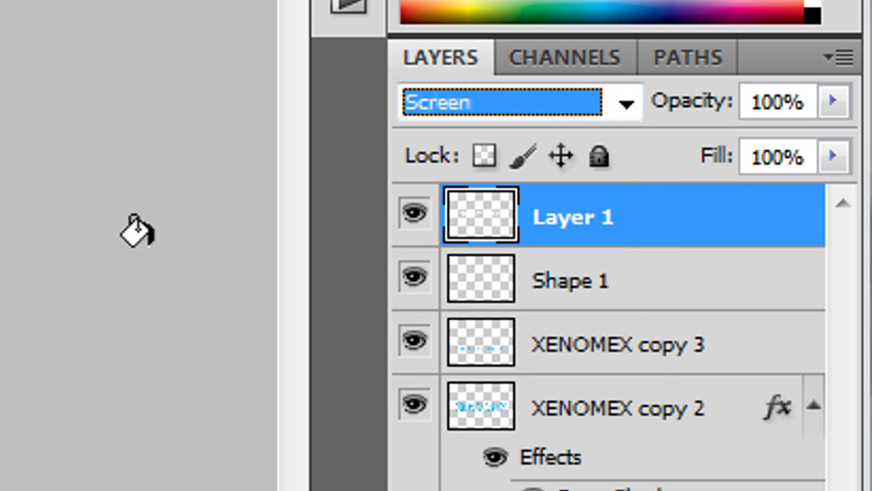
key("Down")
key("Down")
key("Down")
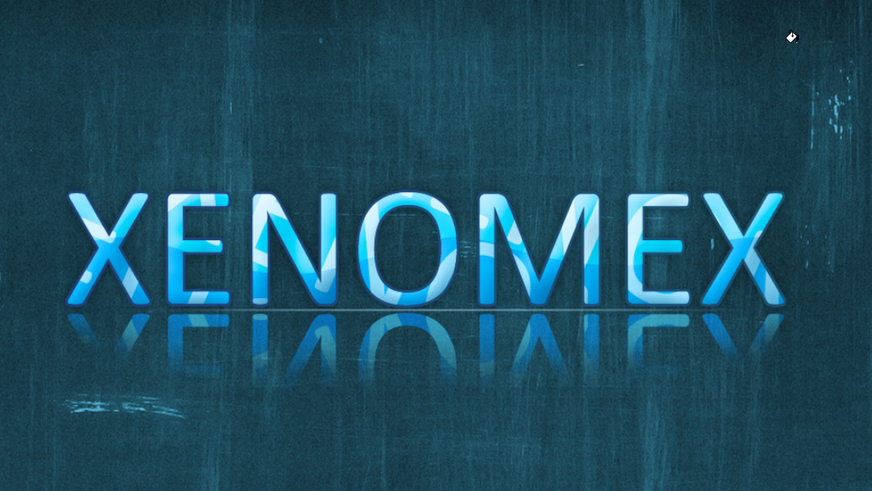
On the Paper_03 layer, select everything outside an ellipse with 50 px feather drawn around the text and its reflection
right_click(759, 47)
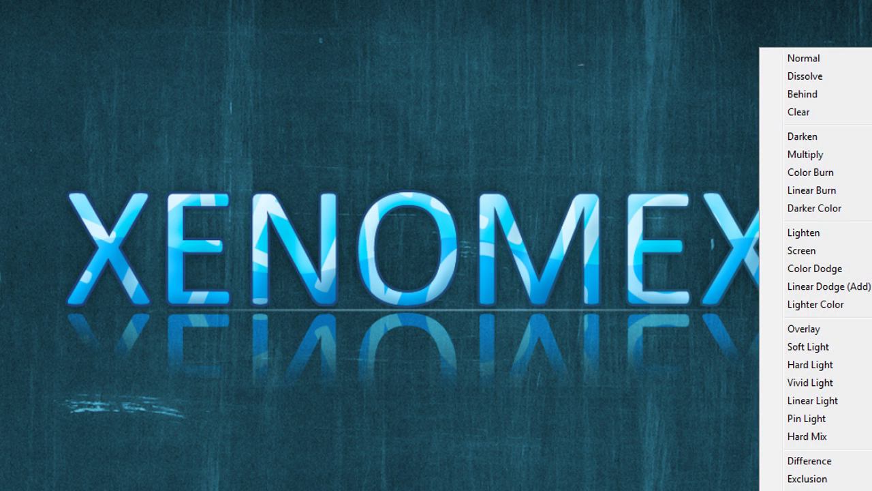
key("Escape")
key("ctrl+t")
right_click(675, 24)
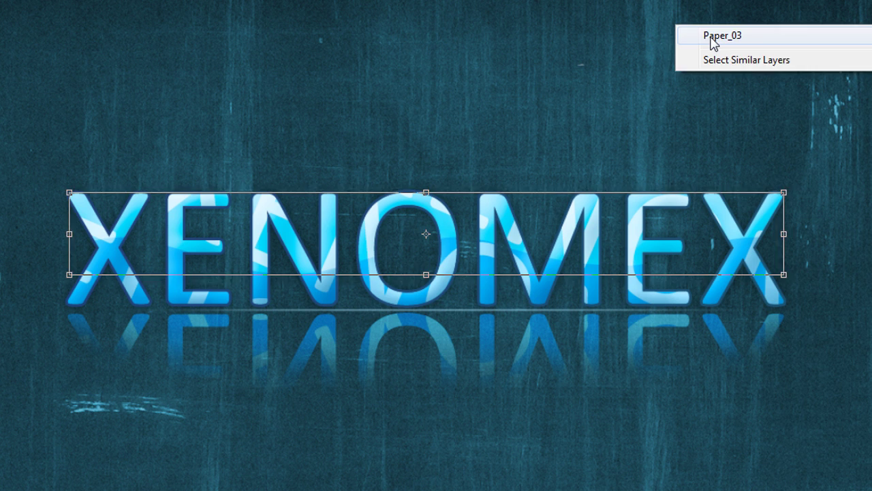
left_click(711, 38)
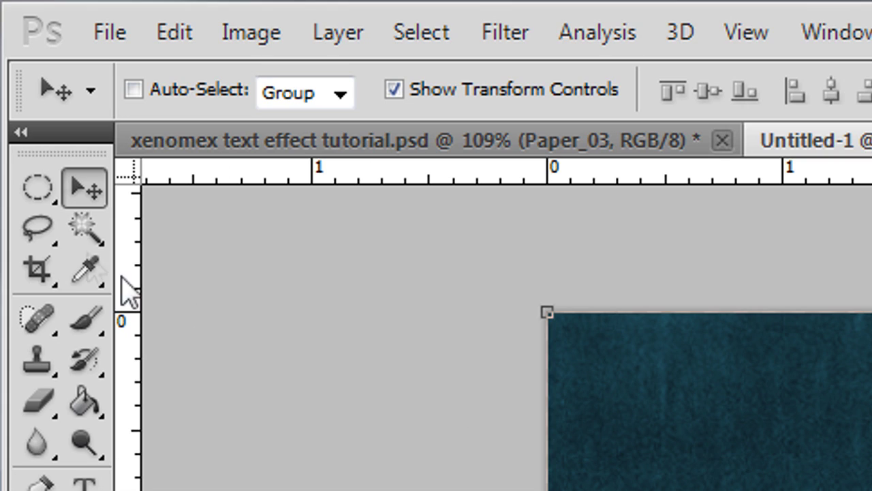
left_click(35, 198)
right_click(34, 199)
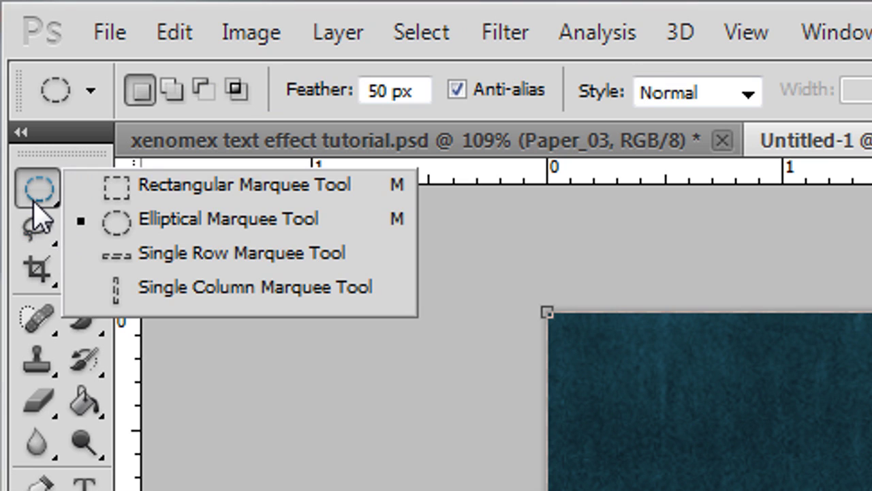
left_click(137, 219)
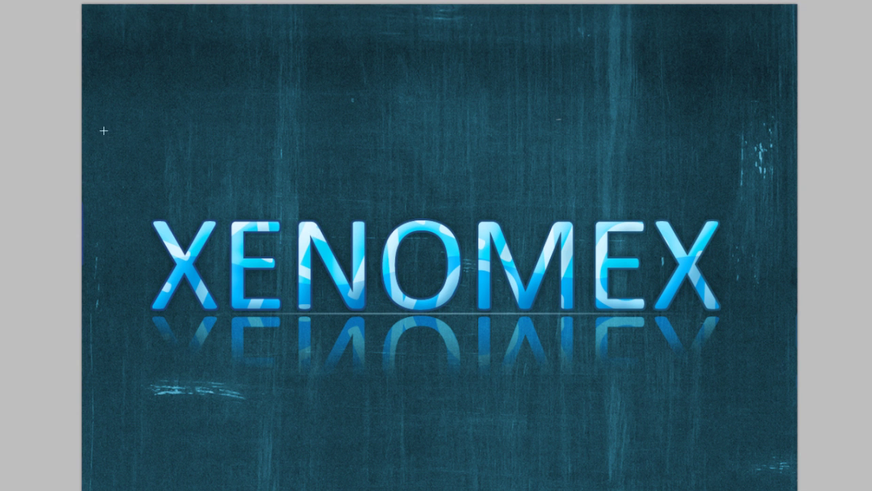
left_click_drag(773, 414, 771, 415)
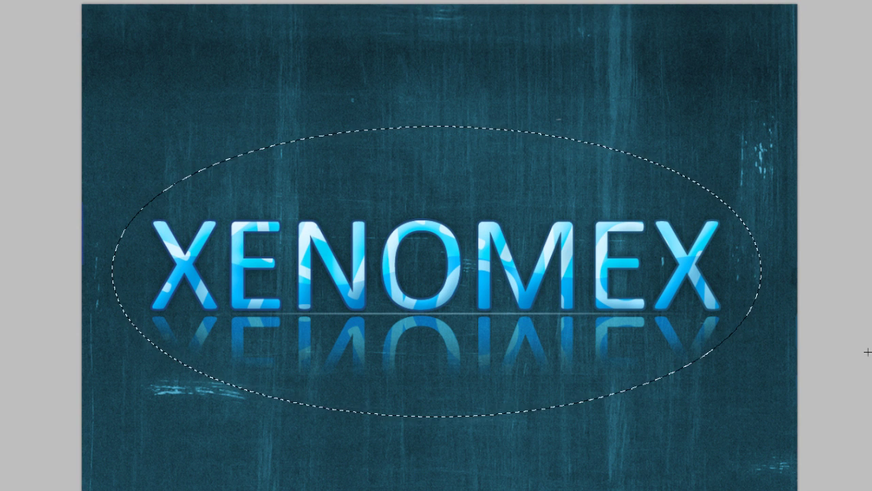
left_click(680, 408)
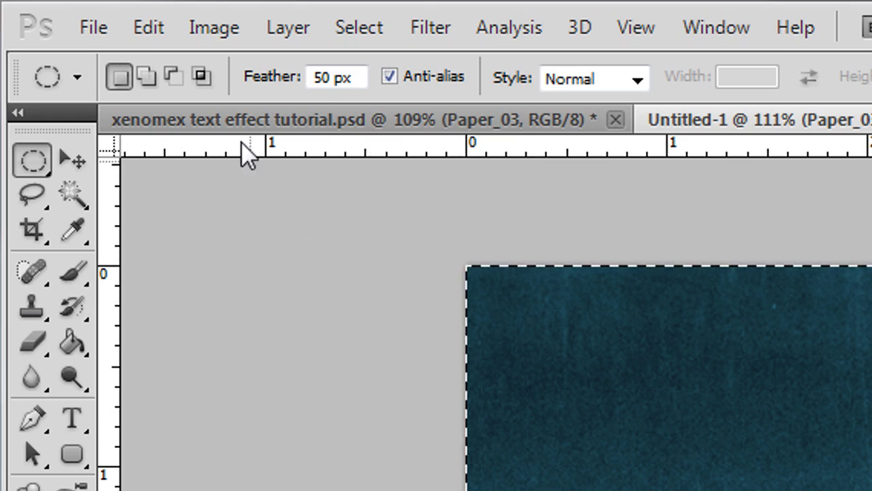
Fill the selected outer area of the paper background with black in Normal mode at 55% opacity
left_click(148, 27)
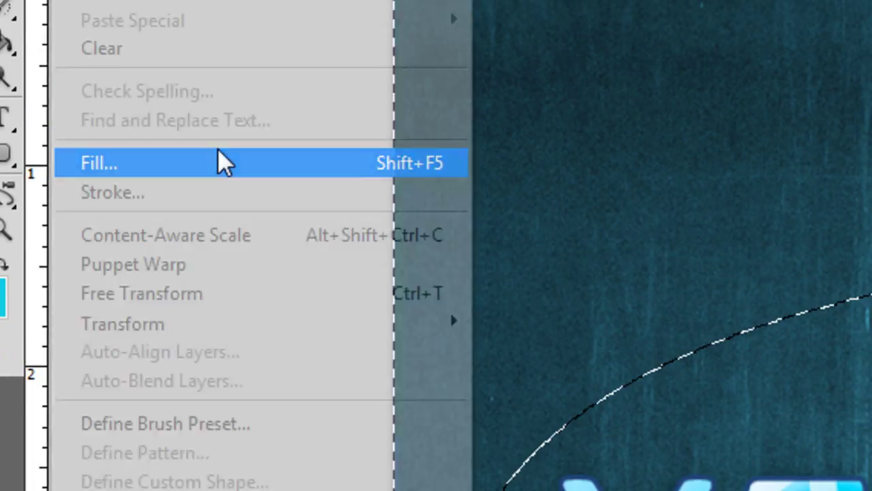
left_click(300, 462)
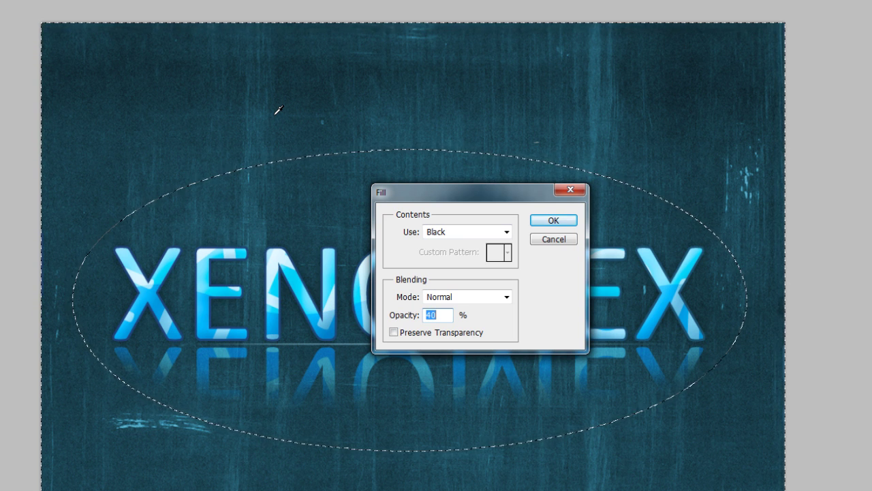
left_click(448, 317)
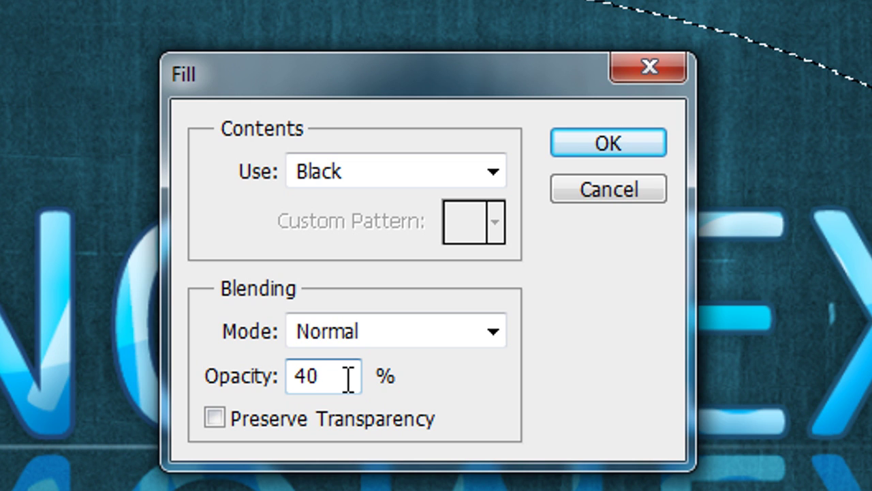
left_click_drag(345, 379, 282, 368)
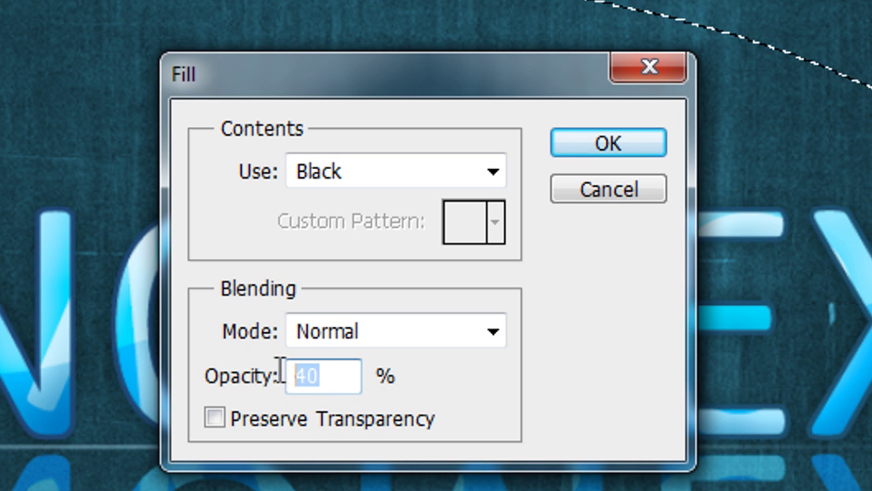
left_click(344, 381)
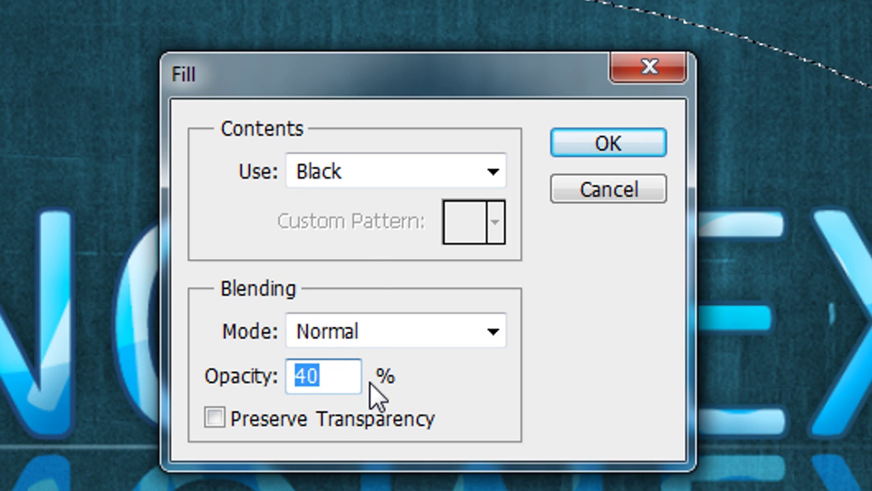
type("55")
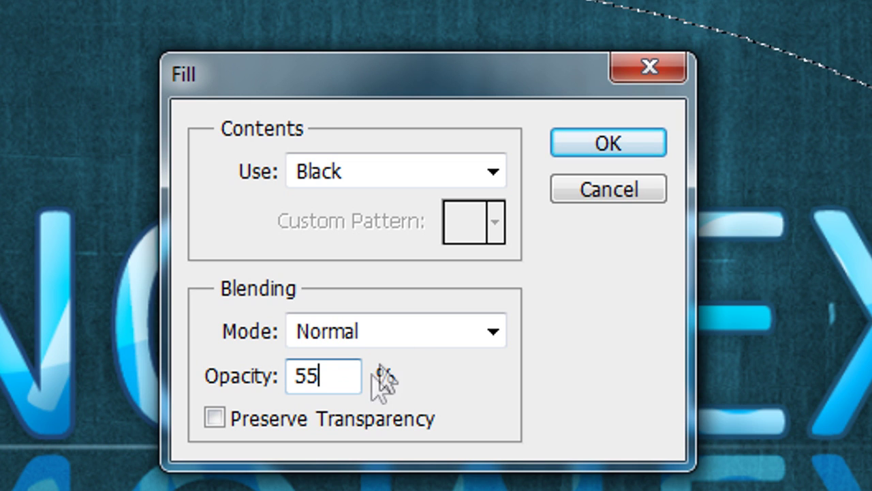
left_click(588, 149)
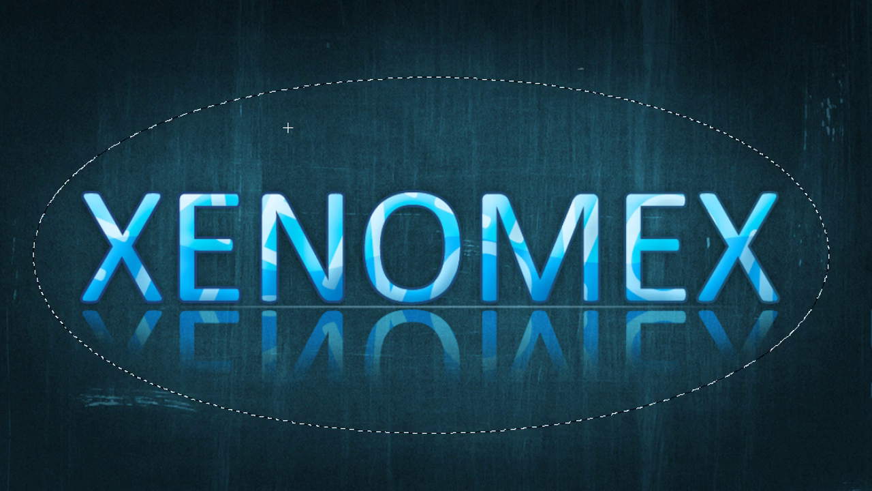